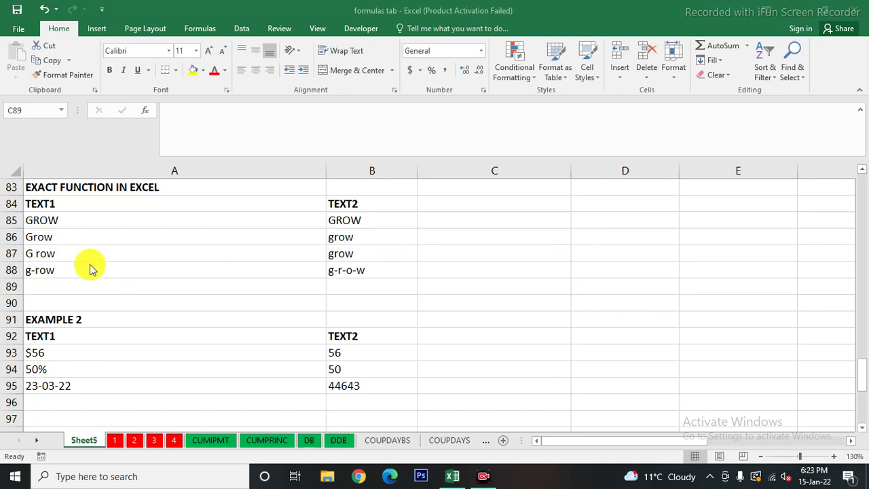
Step: Enter the bold header 'OUTPUT WITH EQUAL OPERATOR' in C84
{"action": "left_click", "coordinate": [64, 218]}
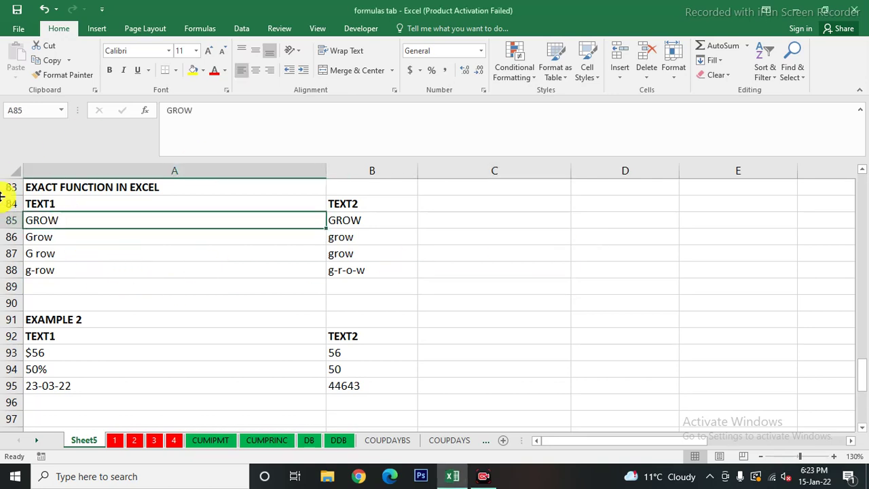
{"action": "scroll", "coordinate": [67, 258], "scroll_direction": "up", "scroll_amount": 1}
{"action": "scroll", "coordinate": [67, 258], "scroll_direction": "up", "scroll_amount": 1}
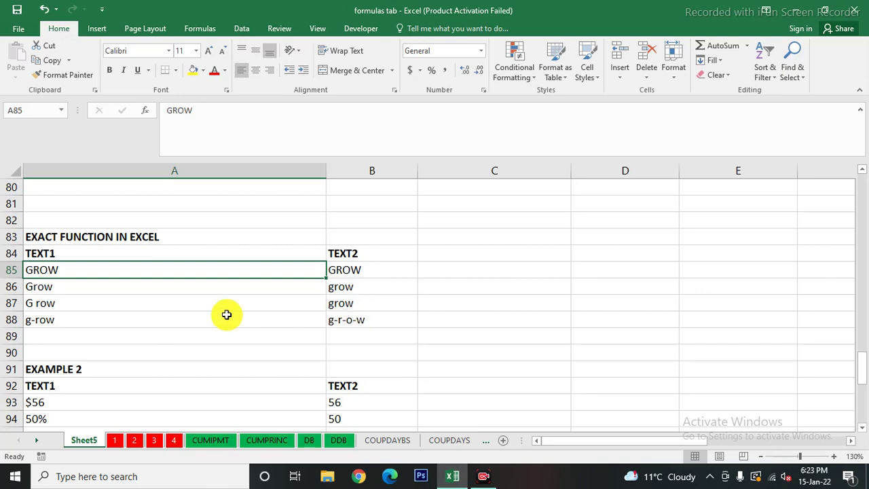
{"action": "left_click", "coordinate": [439, 252]}
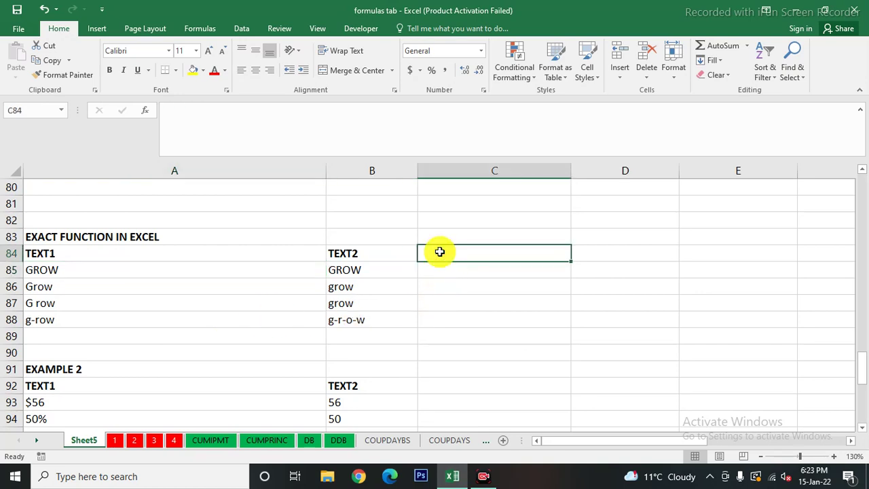
{"action": "type", "text": "OUTPU"}
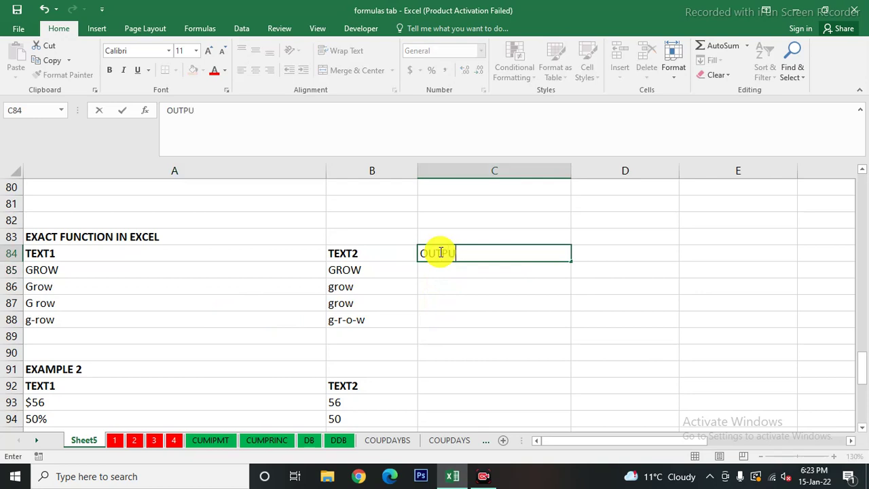
{"action": "type", "text": "T WITH "}
{"action": "type", "text": "E"}
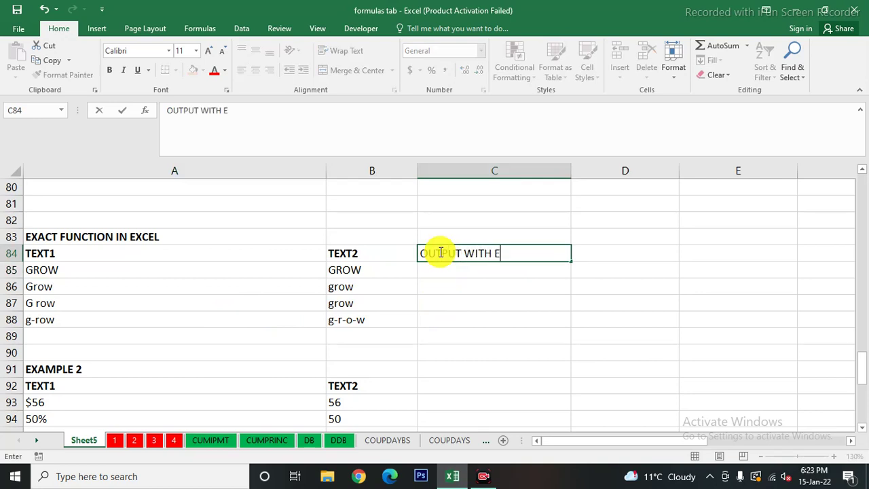
{"action": "type", "text": "QUAL"}
{"action": "type", "text": " OPERA"}
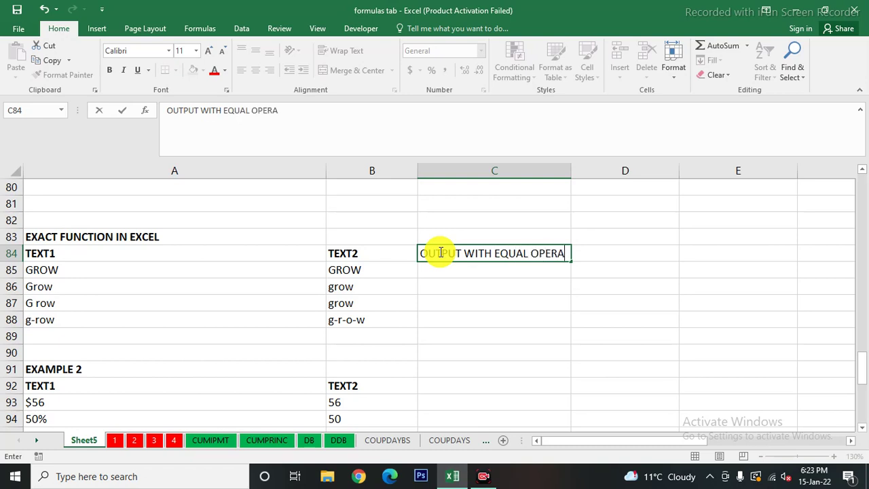
{"action": "type", "text": "TOR"}
{"action": "key", "text": "Return"}
{"action": "left_click", "coordinate": [441, 252]}
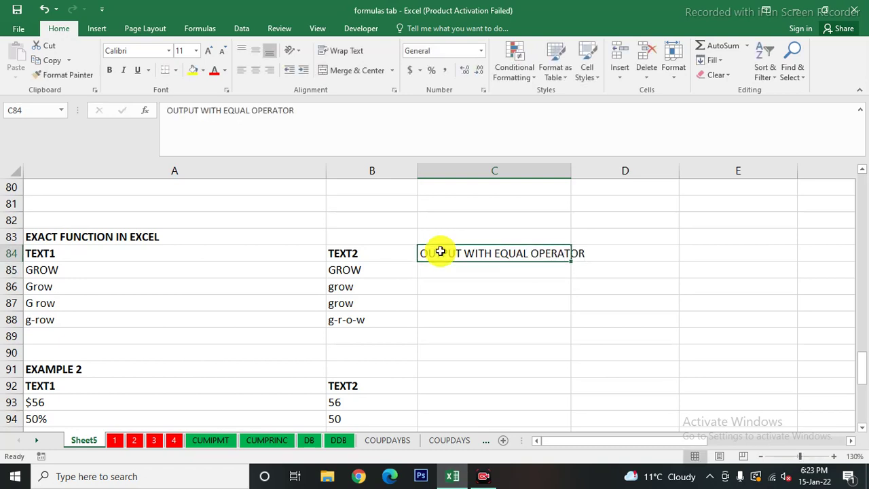
{"action": "left_click", "coordinate": [109, 70]}
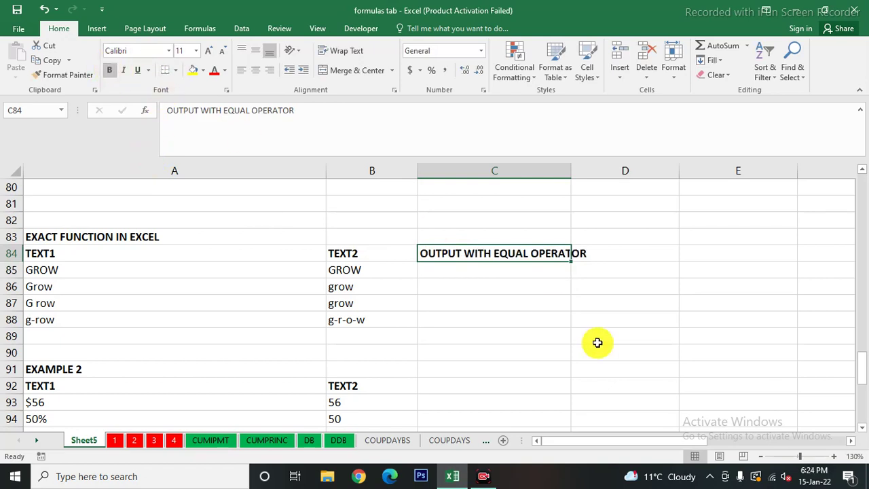
Step: Enter the bold header 'OUTPUT WITH EXACT FUNCTION' in D84
{"action": "left_click", "coordinate": [604, 252]}
{"action": "type", "text": "OUTPU"}
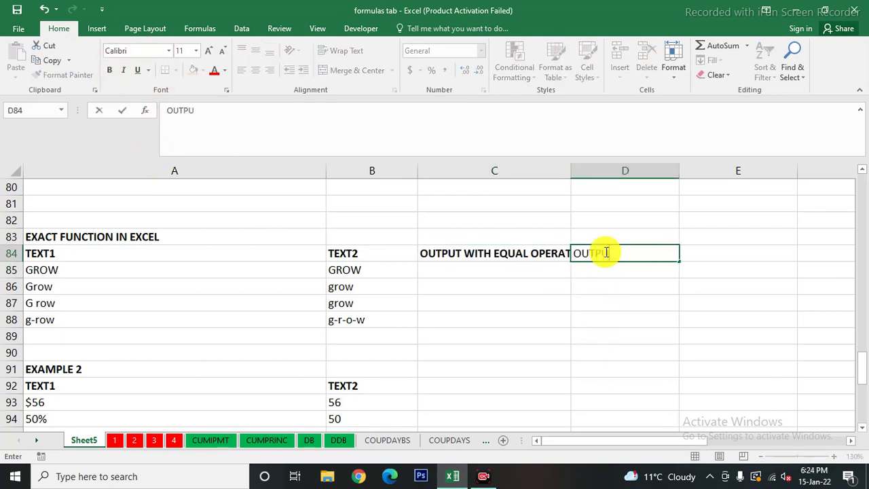
{"action": "type", "text": "T WITH EXA"}
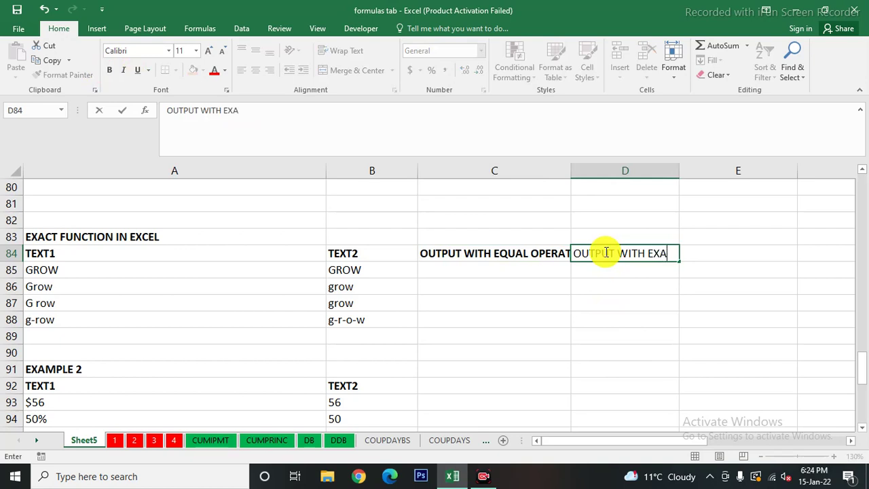
{"action": "type", "text": "CT FUNCTIO"}
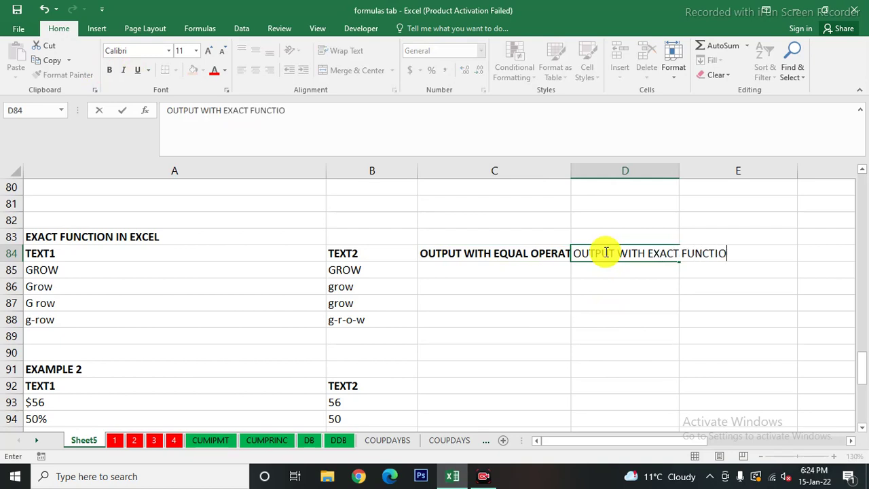
{"action": "type", "text": "N"}
{"action": "left_click", "coordinate": [604, 252]}
{"action": "key", "text": "Return"}
{"action": "left_click", "coordinate": [606, 251]}
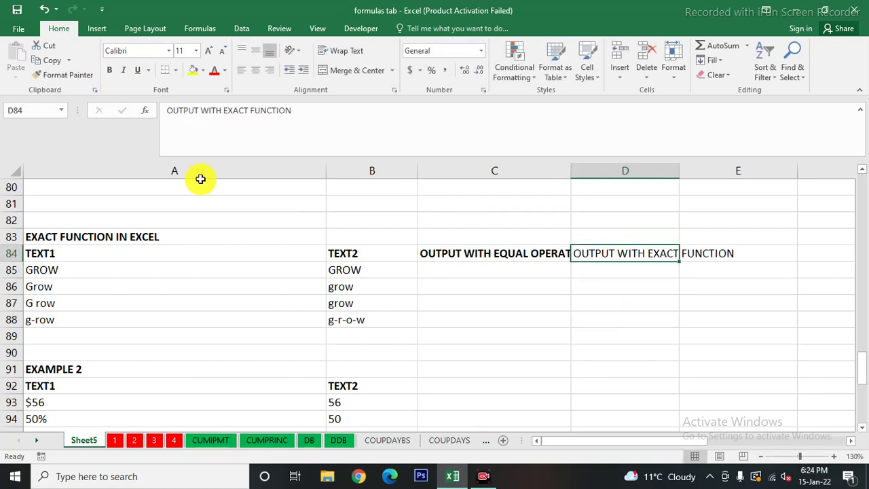
{"action": "left_click", "coordinate": [110, 70]}
Step: Autofit columns C and D so both headers show in full
{"action": "left_click", "coordinate": [551, 269]}
{"action": "left_click", "coordinate": [632, 270]}
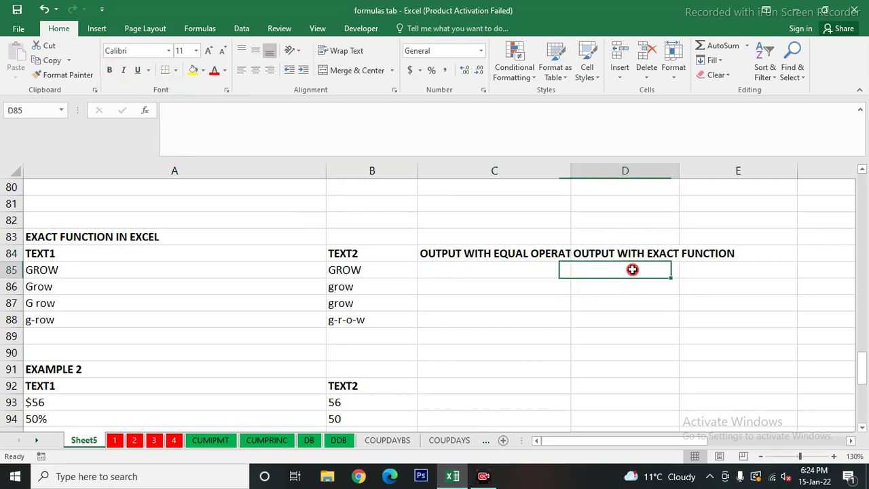
{"action": "double_click", "coordinate": [678, 171]}
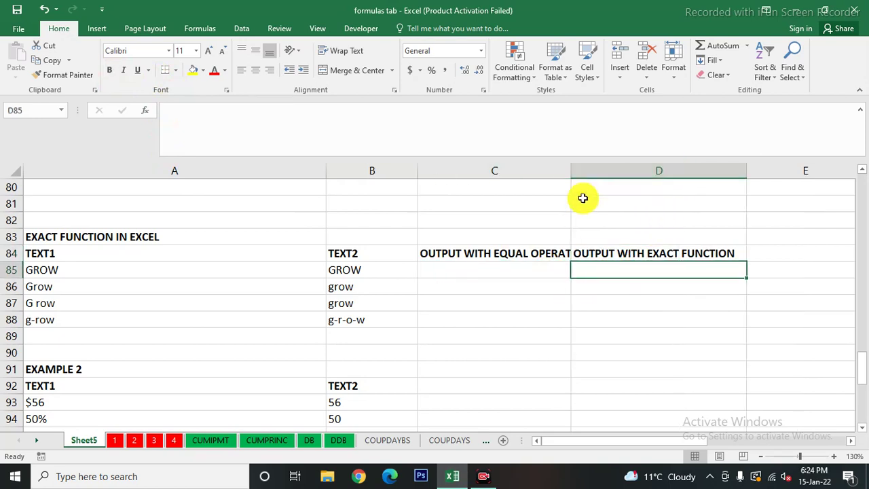
{"action": "double_click", "coordinate": [572, 171]}
{"action": "left_click", "coordinate": [519, 270]}
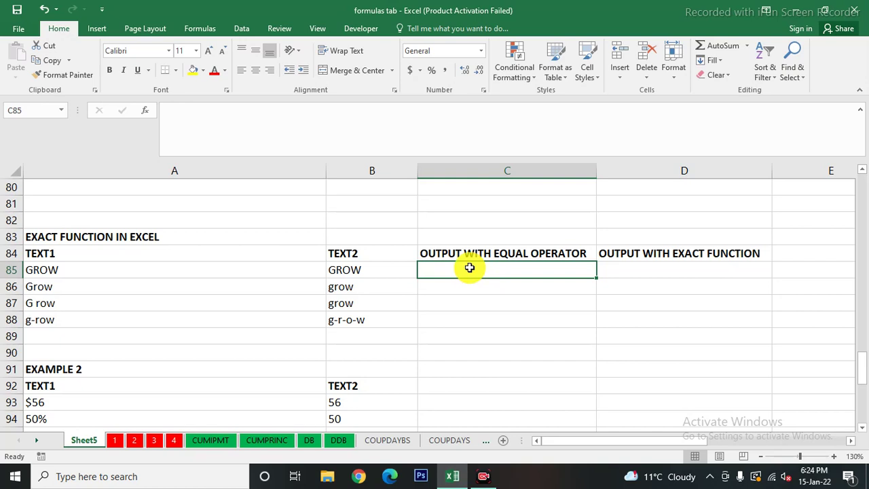
Step: Enter =A85=B85 in C85 and fill it down to C88, giving TRUE, TRUE, FALSE, FALSE
{"action": "type", "text": "="}
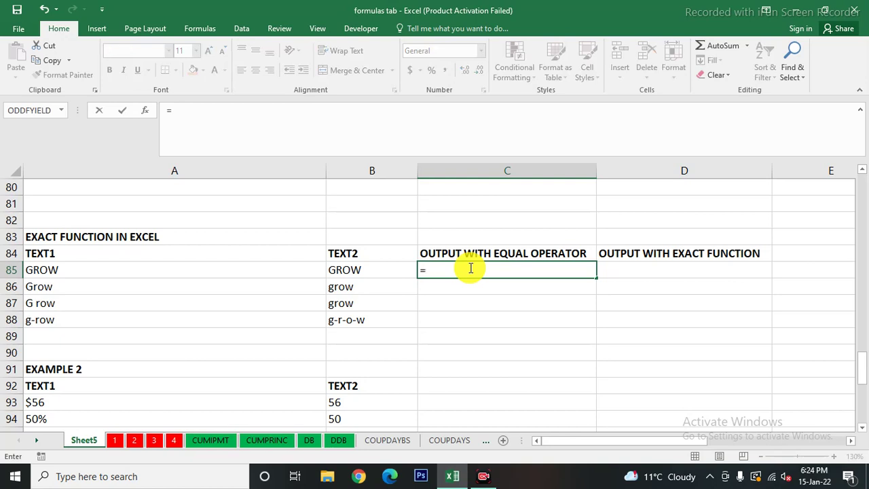
{"action": "key", "text": "Escape"}
{"action": "left_click", "coordinate": [89, 269]}
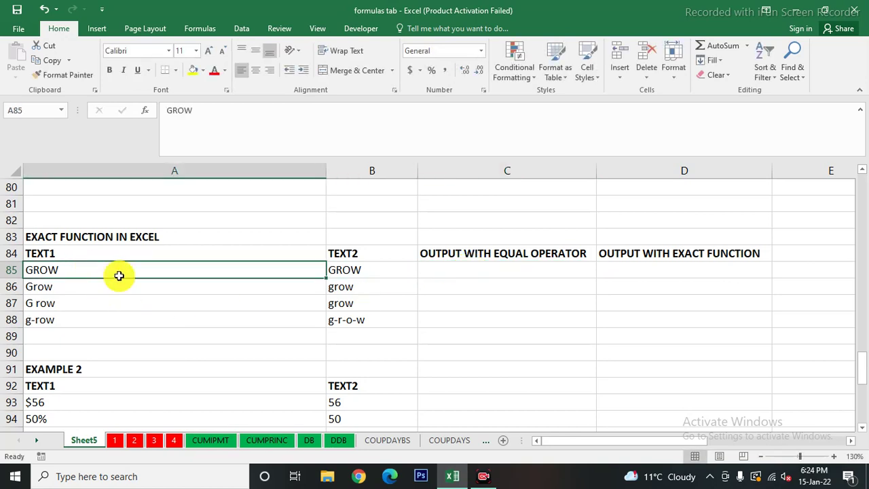
{"action": "left_click", "coordinate": [440, 271]}
{"action": "type", "text": "="}
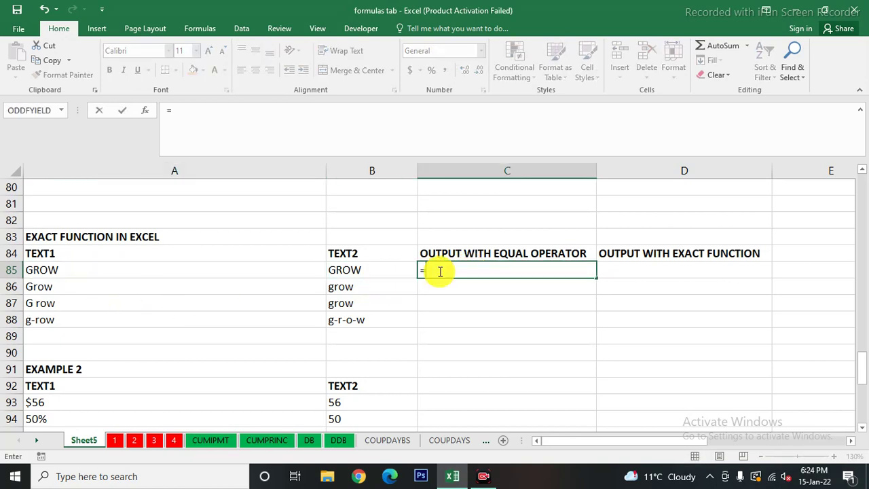
{"action": "left_click", "coordinate": [87, 269]}
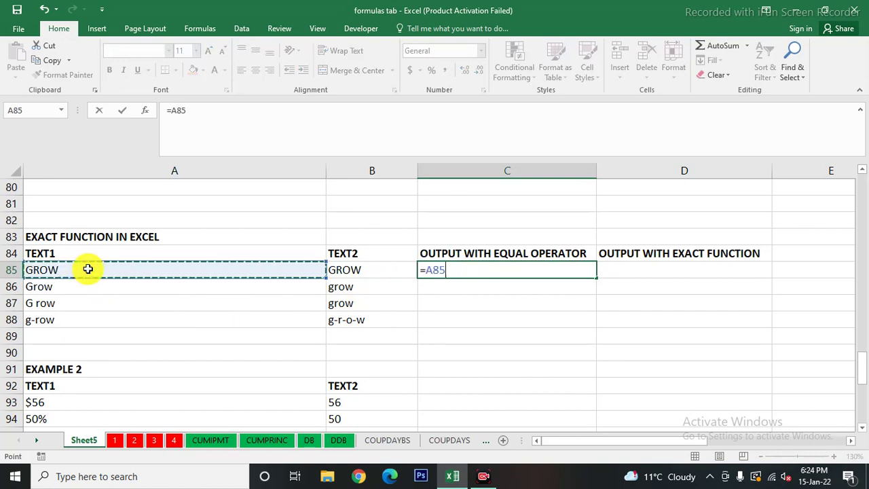
{"action": "type", "text": "="}
{"action": "left_click", "coordinate": [399, 266]}
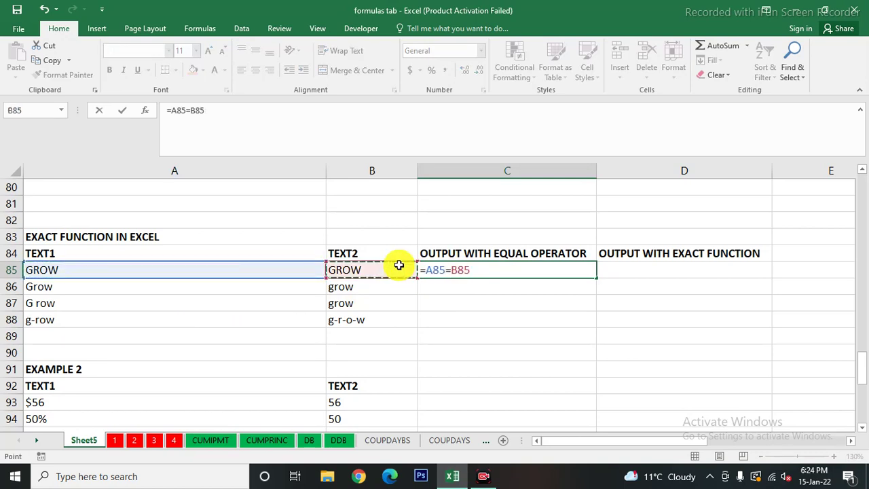
{"action": "key", "text": "Return"}
{"action": "left_click", "coordinate": [536, 270]}
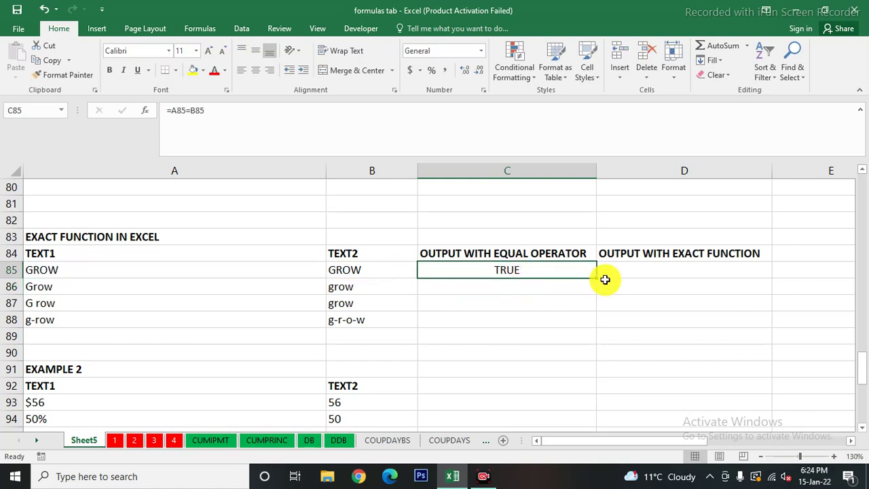
{"action": "left_click_drag", "start_coordinate": [596, 279], "coordinate": [597, 324]}
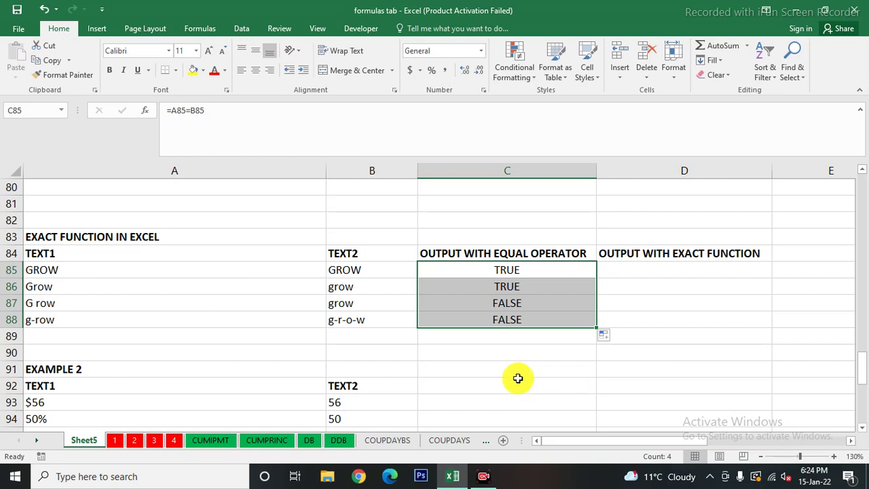
{"action": "left_click", "coordinate": [507, 269]}
{"action": "left_click", "coordinate": [510, 289]}
{"action": "left_click", "coordinate": [509, 302]}
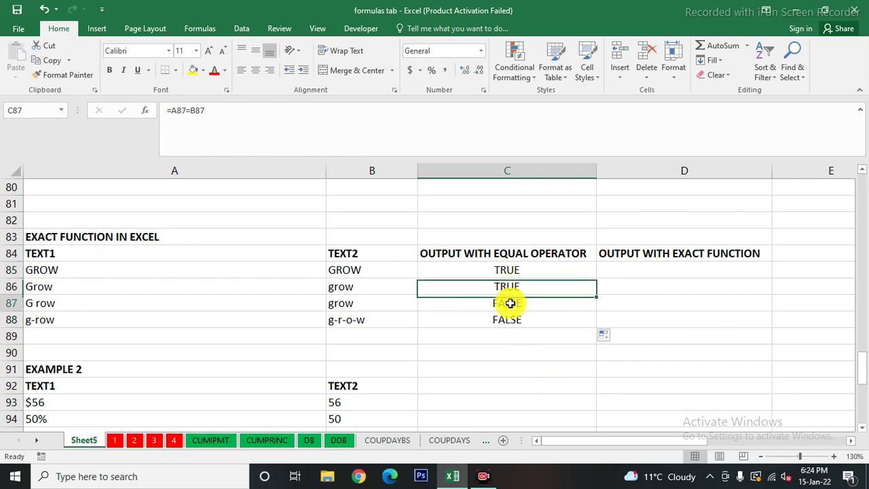
{"action": "left_click", "coordinate": [507, 321]}
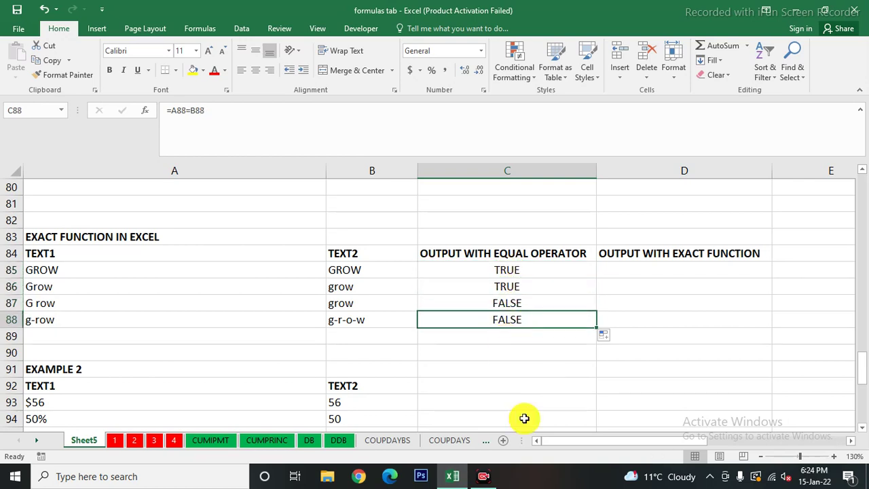
{"action": "left_click", "coordinate": [58, 269]}
{"action": "left_click", "coordinate": [343, 271]}
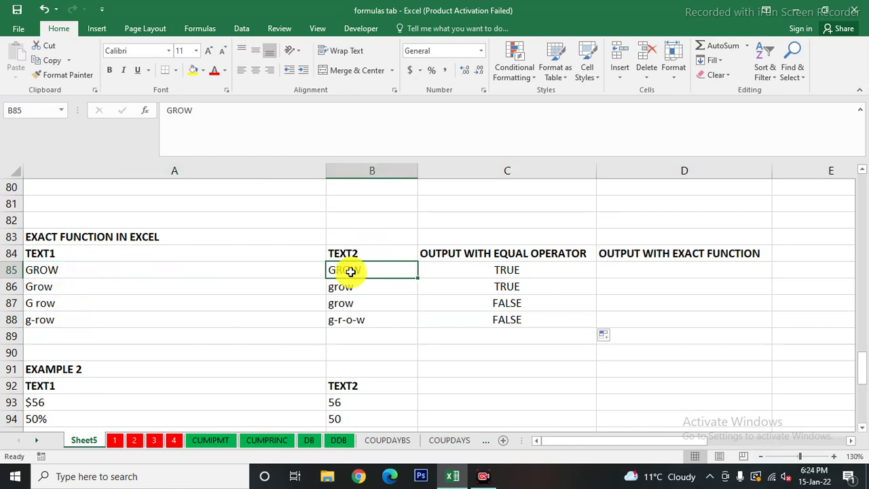
{"action": "left_click", "coordinate": [61, 285]}
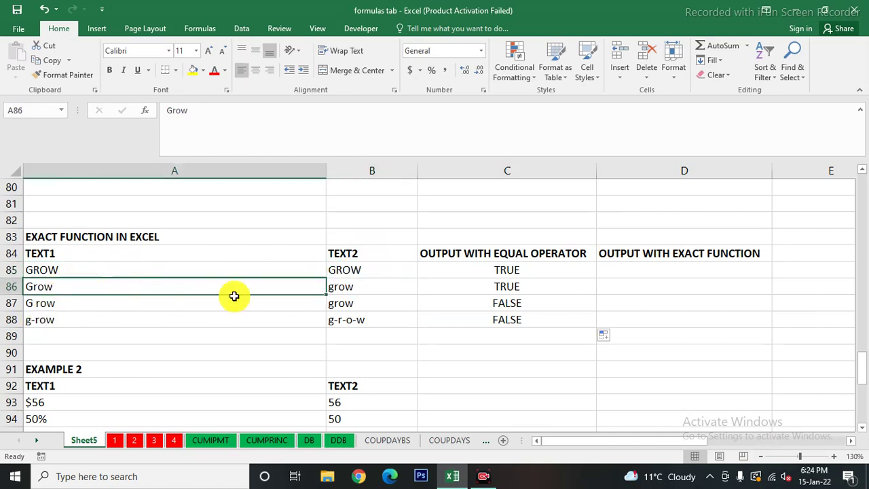
{"action": "left_click", "coordinate": [341, 289]}
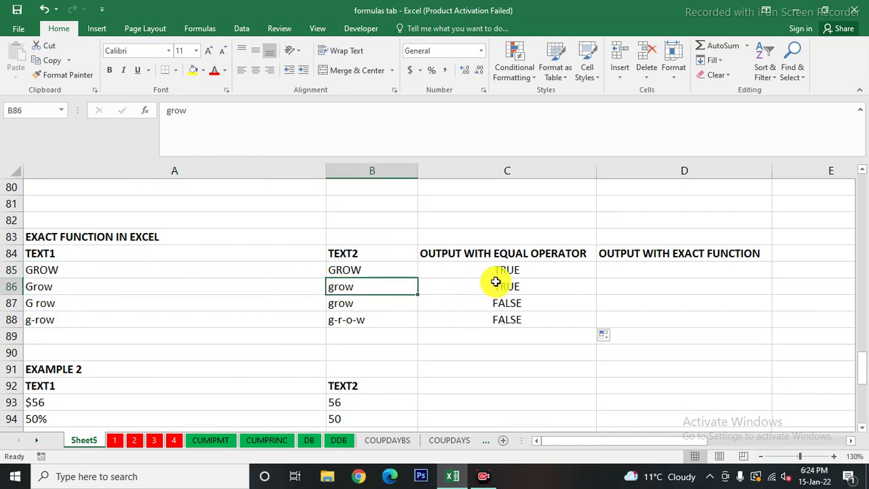
{"action": "left_click_drag", "start_coordinate": [489, 272], "coordinate": [489, 287]}
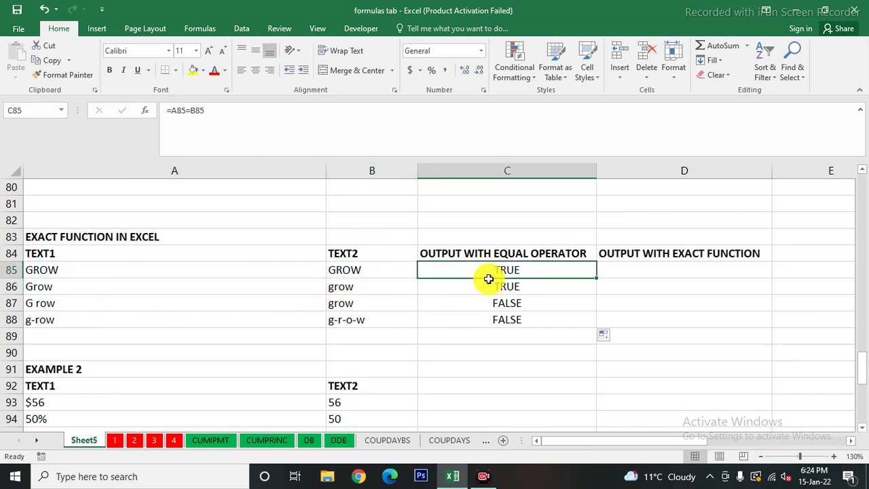
{"action": "left_click", "coordinate": [59, 303]}
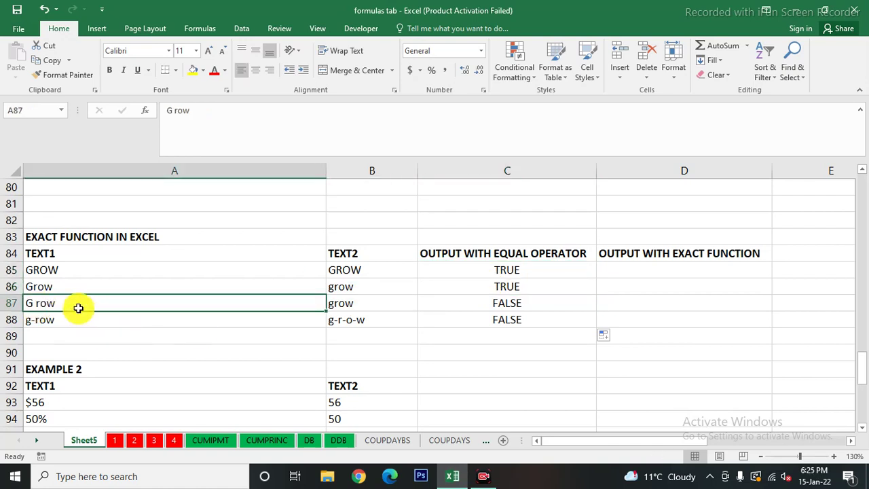
{"action": "left_click", "coordinate": [341, 308]}
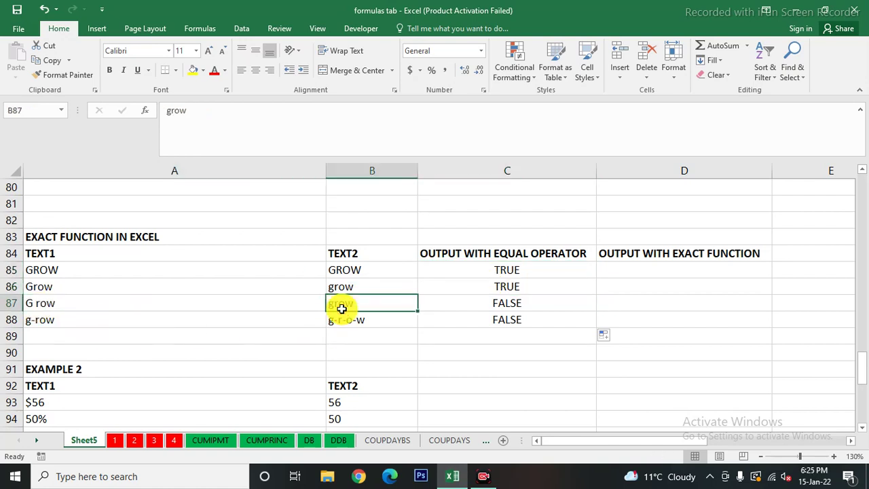
{"action": "left_click", "coordinate": [480, 303]}
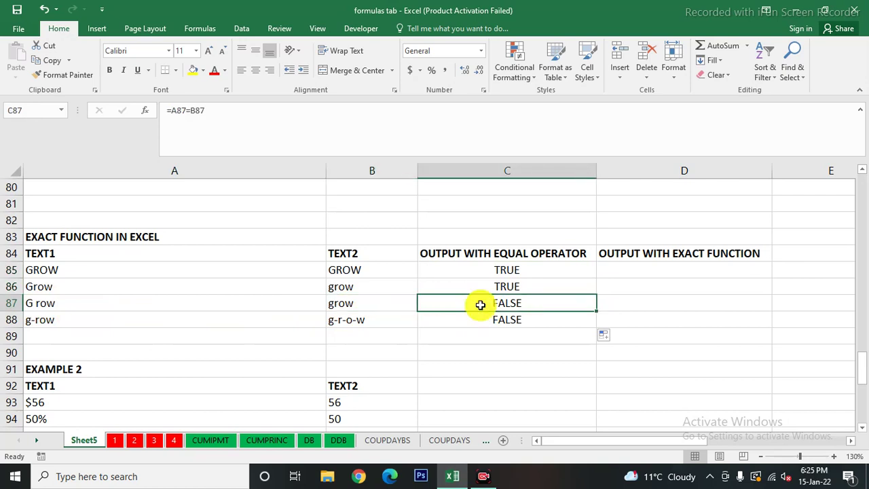
{"action": "left_click", "coordinate": [51, 322]}
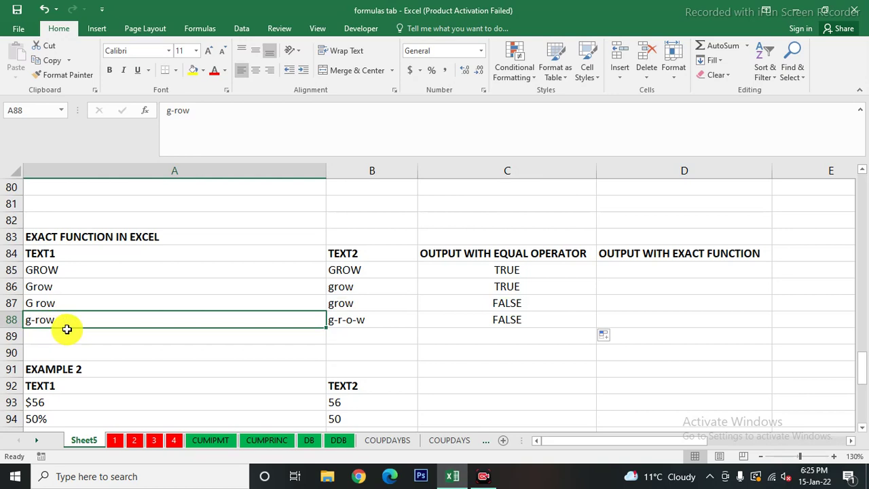
{"action": "left_click", "coordinate": [348, 326]}
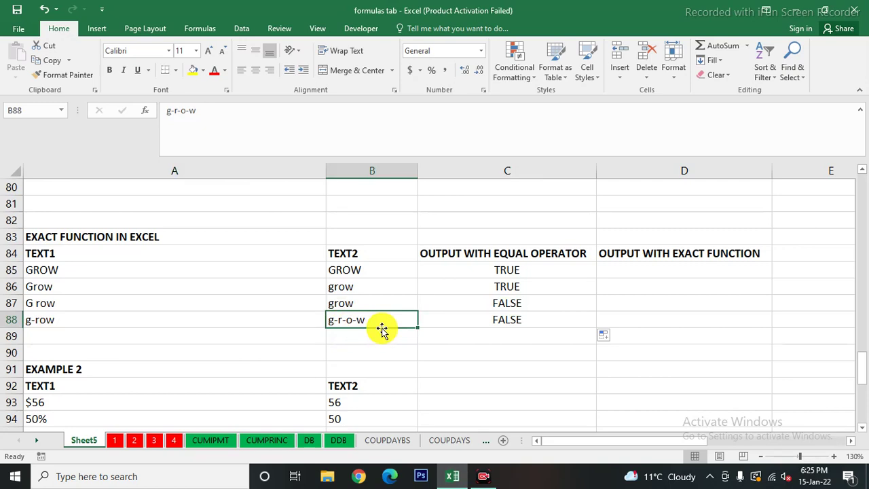
{"action": "left_click", "coordinate": [519, 323]}
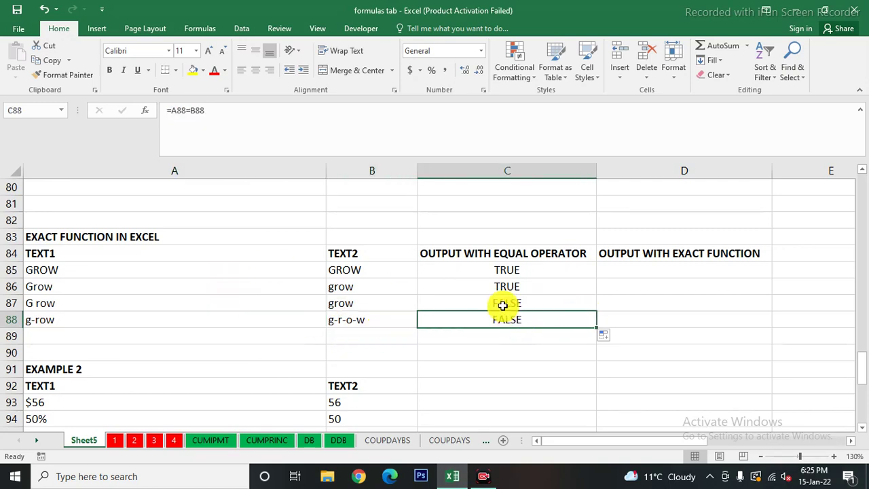
{"action": "left_click_drag", "start_coordinate": [502, 305], "coordinate": [498, 316]}
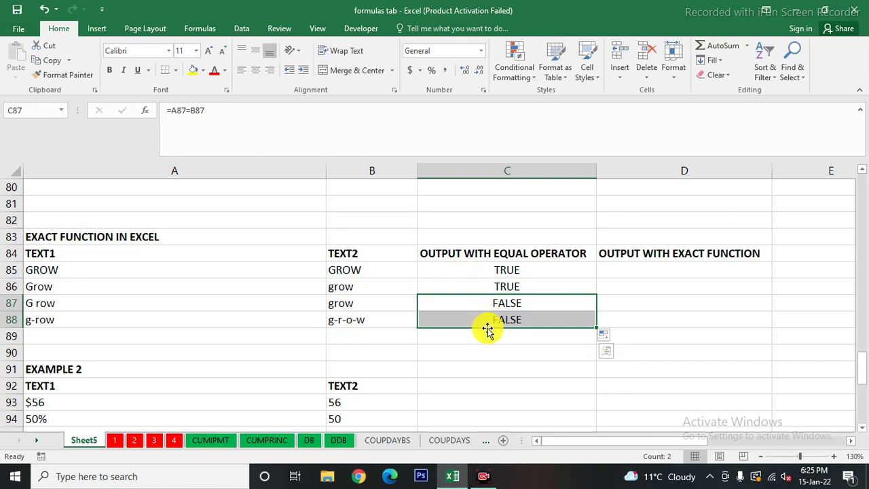
Step: Enter =EXACT(A85,B85) in D85 and fill it down to D88, giving TRUE, FALSE, FALSE, FALSE
{"action": "left_click", "coordinate": [642, 271]}
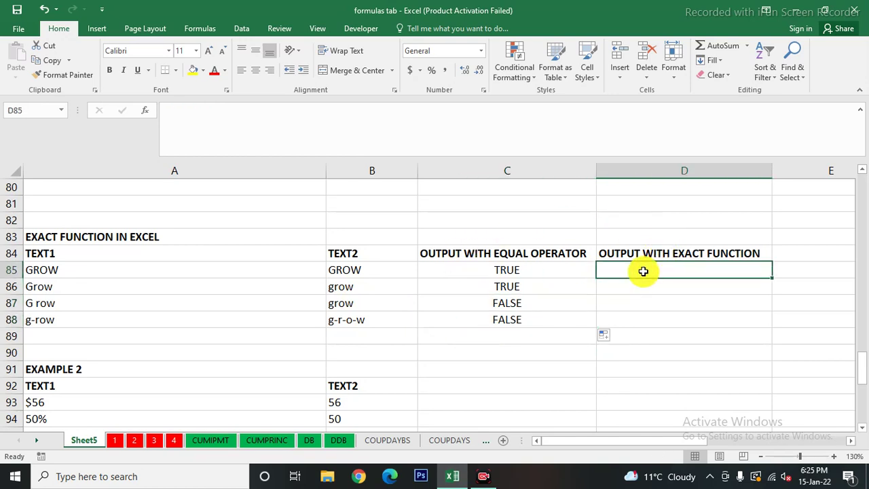
{"action": "type", "text": "="}
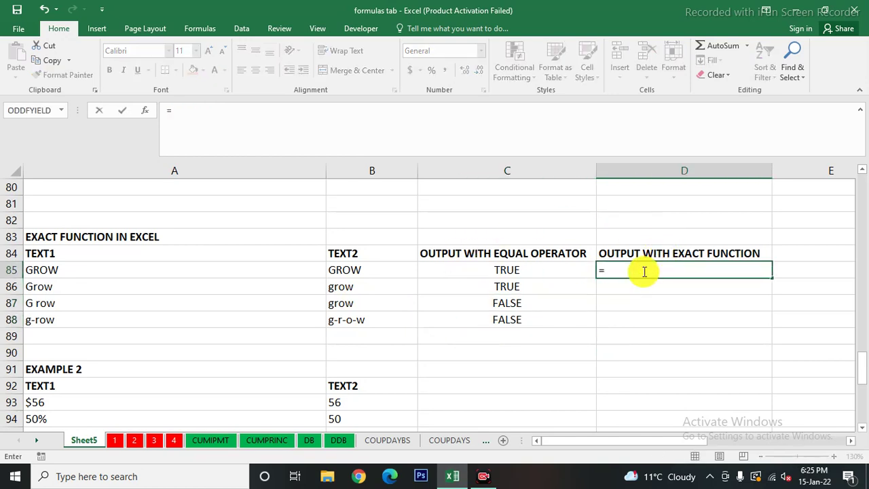
{"action": "type", "text": "EXACT"}
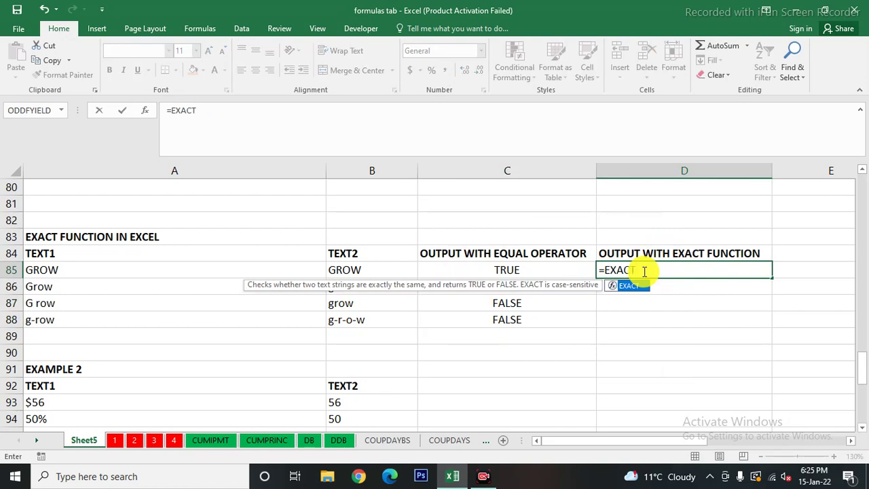
{"action": "type", "text": "("}
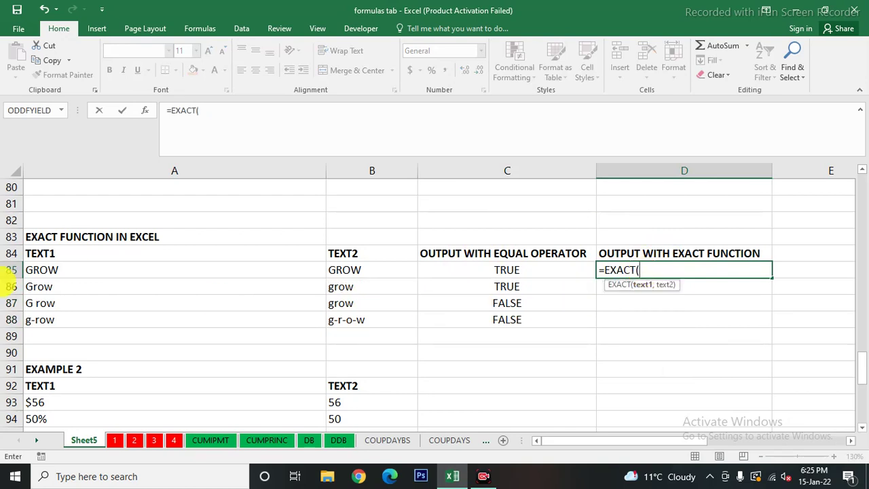
{"action": "left_click", "coordinate": [75, 266]}
{"action": "type", "text": ","}
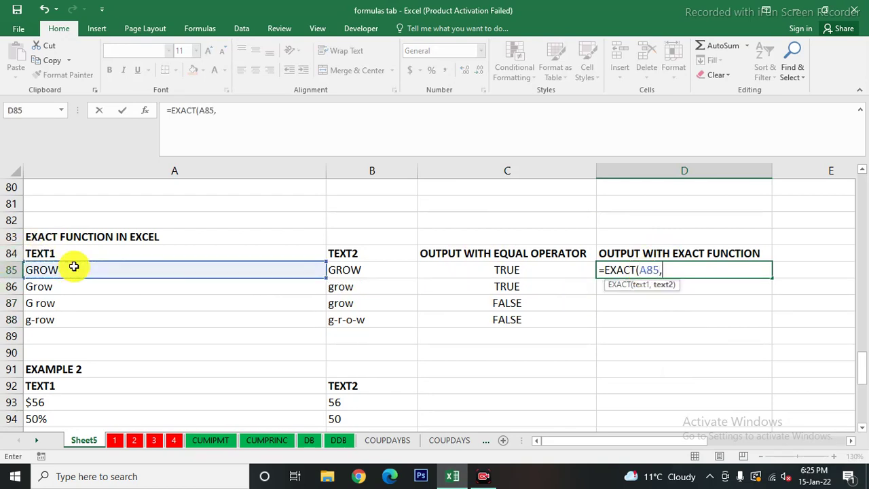
{"action": "left_click", "coordinate": [349, 270]}
{"action": "type", "text": ")"}
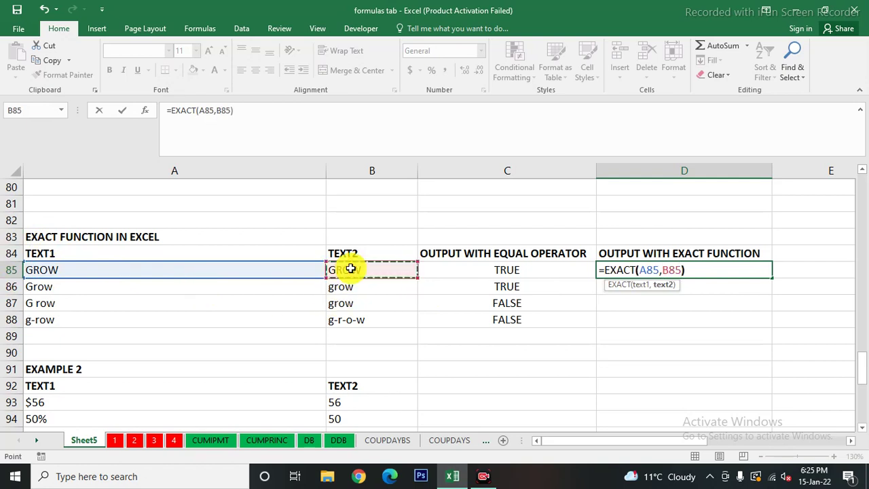
{"action": "key", "text": "Return"}
{"action": "left_click", "coordinate": [720, 271]}
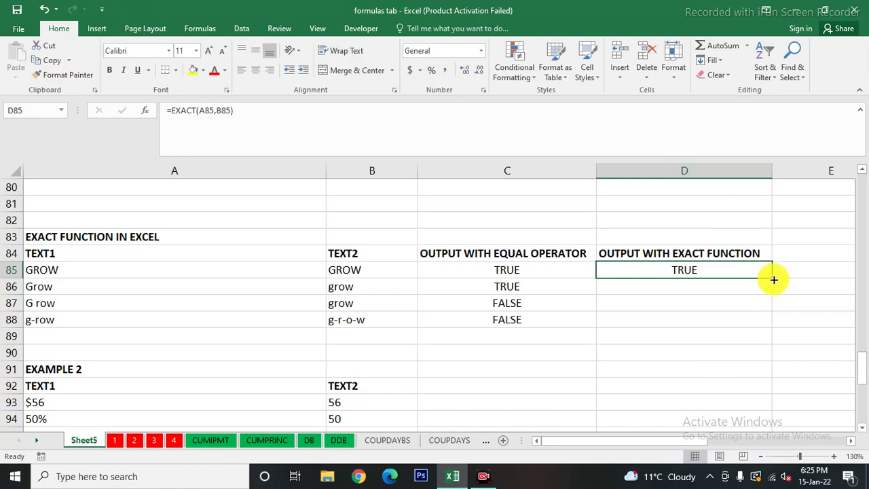
{"action": "left_click_drag", "start_coordinate": [773, 278], "coordinate": [766, 330]}
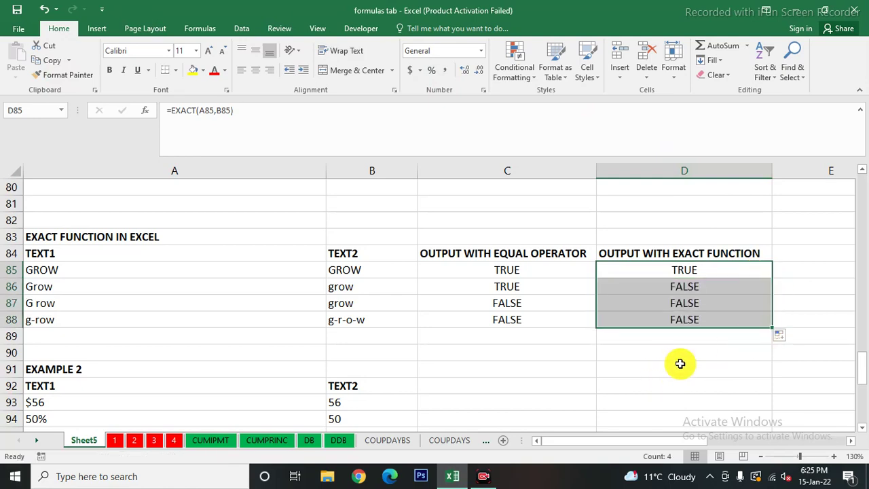
{"action": "left_click", "coordinate": [679, 363]}
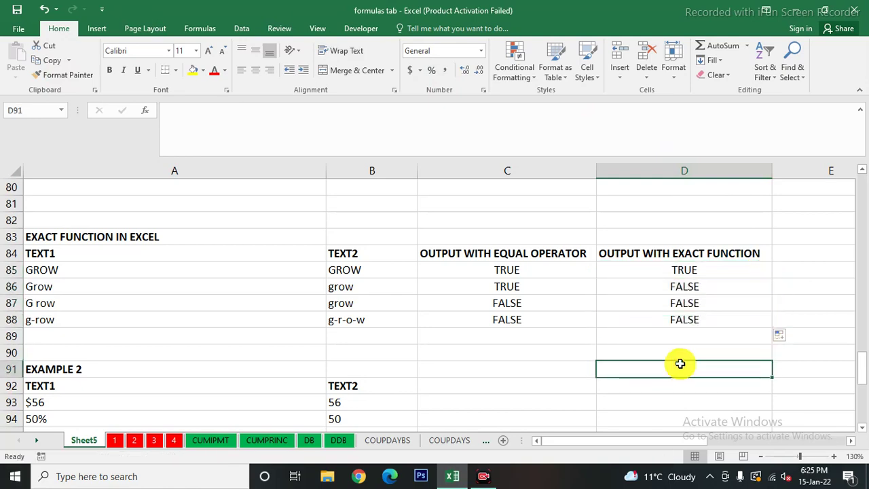
{"action": "left_click", "coordinate": [673, 269]}
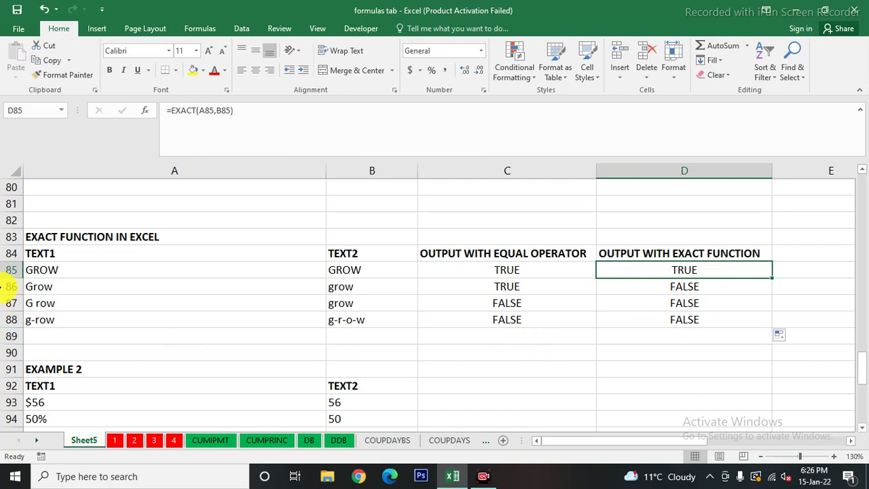
{"action": "left_click", "coordinate": [78, 270]}
{"action": "left_click", "coordinate": [383, 274]}
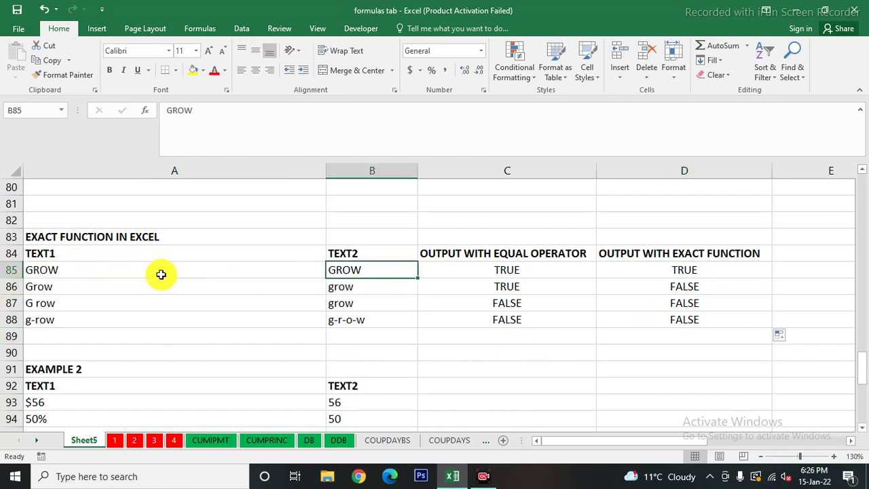
{"action": "left_click", "coordinate": [129, 270]}
{"action": "left_click", "coordinate": [384, 266]}
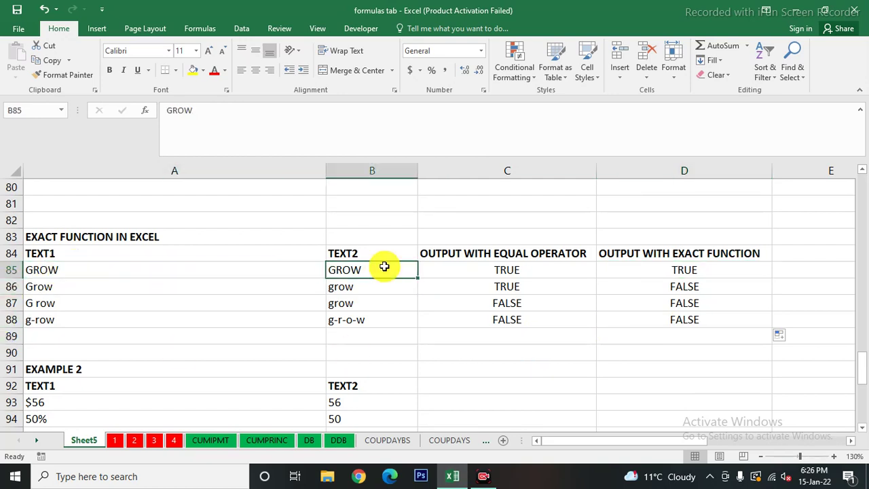
{"action": "left_click", "coordinate": [696, 272]}
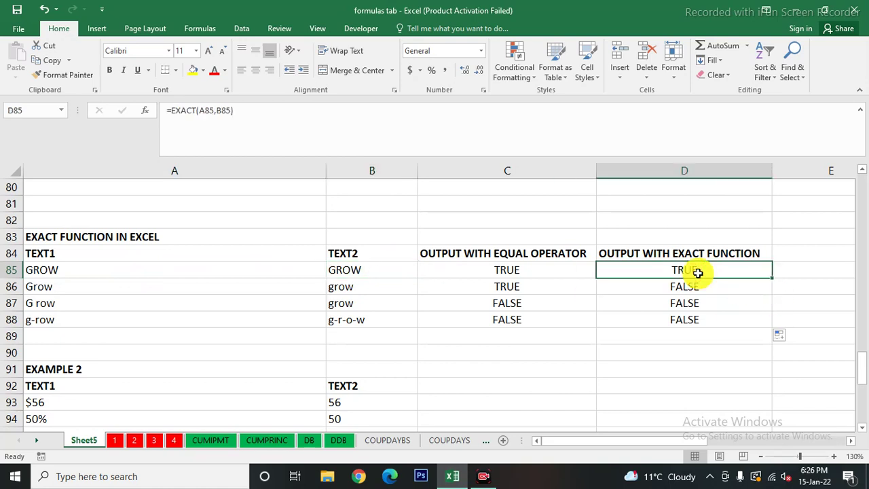
{"action": "left_click", "coordinate": [53, 288]}
{"action": "left_click", "coordinate": [354, 290]}
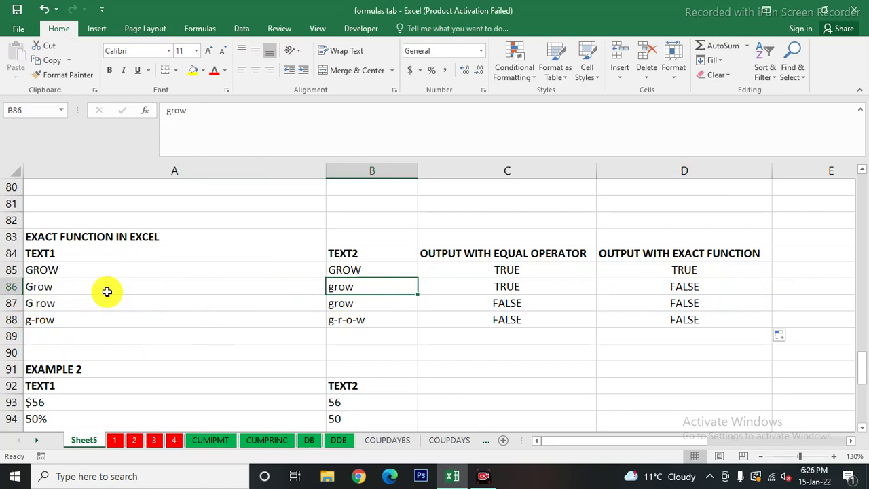
{"action": "left_click", "coordinate": [38, 288]}
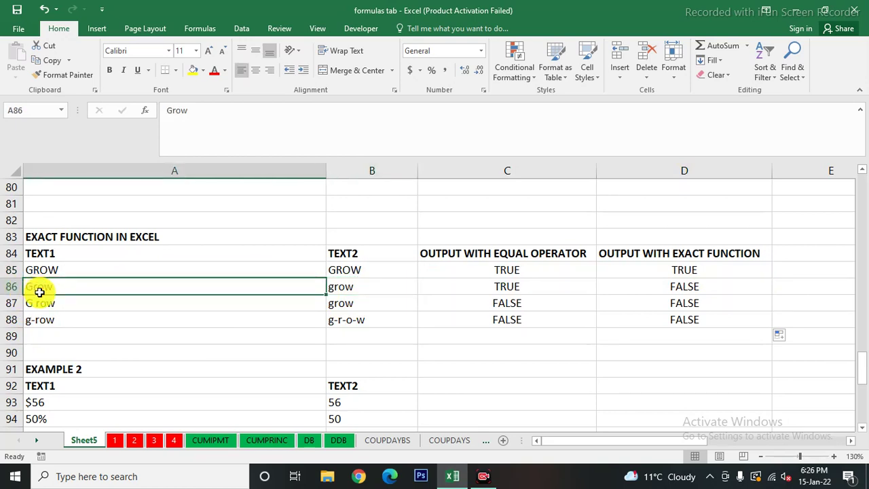
{"action": "left_click", "coordinate": [373, 288]}
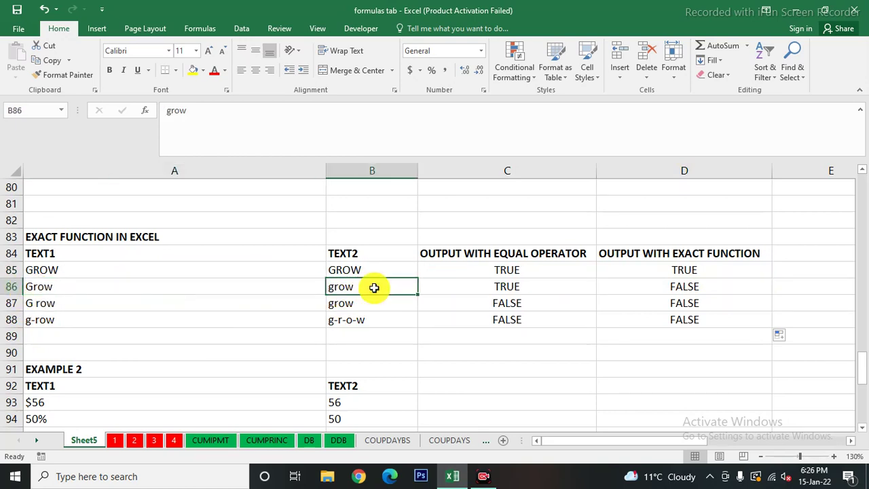
{"action": "left_click", "coordinate": [682, 283]}
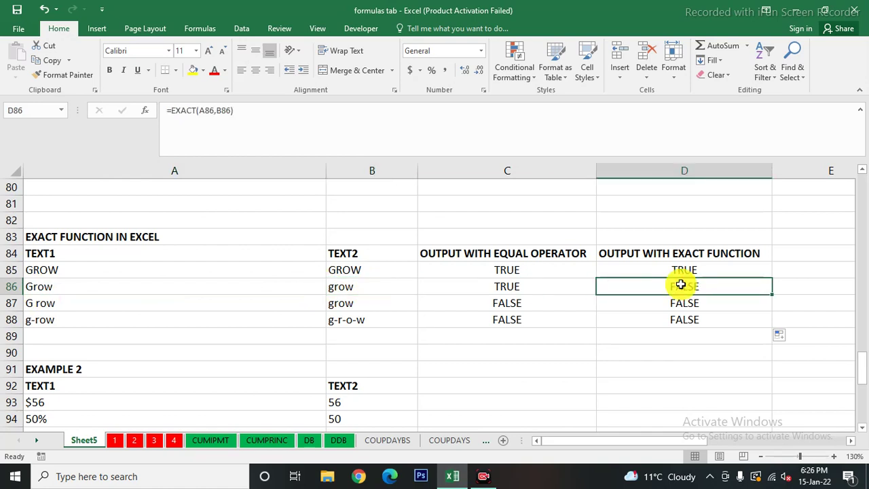
{"action": "left_click", "coordinate": [474, 288]}
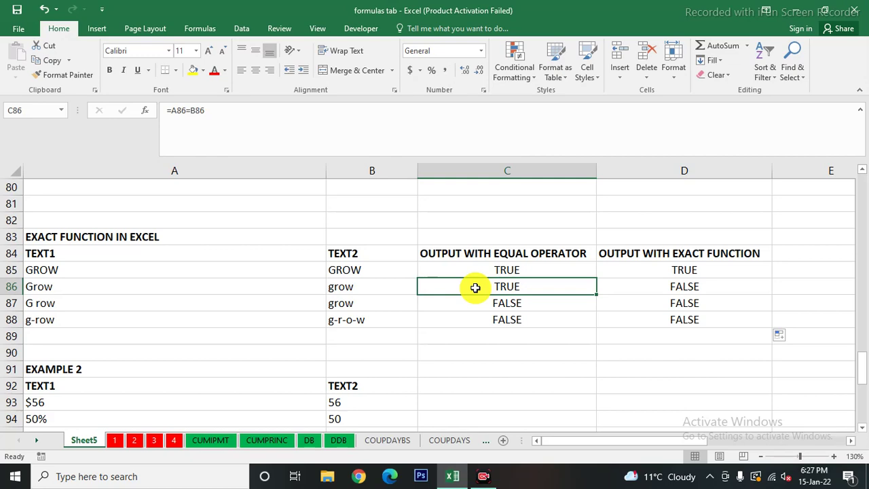
Step: Enter =A93=B93 in C93 and fill it down to C95, giving TRUE, FALSE, TRUE
{"action": "scroll", "coordinate": [473, 289], "scroll_direction": "down", "scroll_amount": 1}
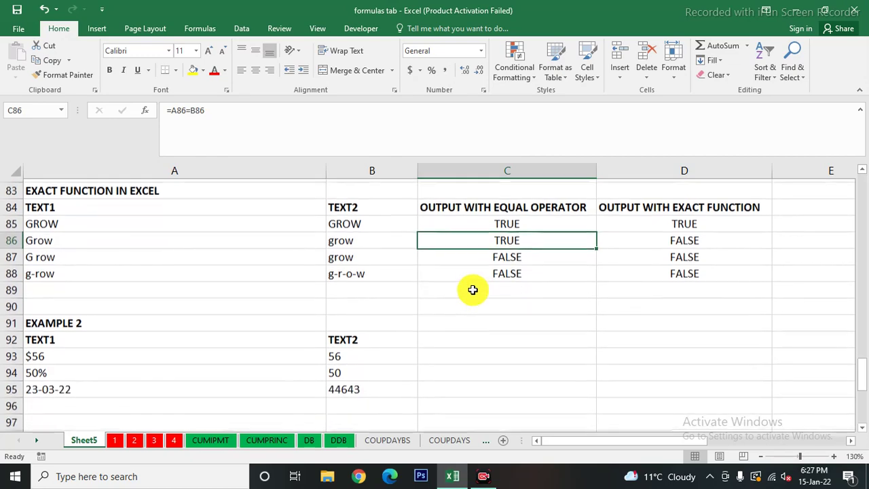
{"action": "scroll", "coordinate": [155, 386], "scroll_direction": "down", "scroll_amount": 1}
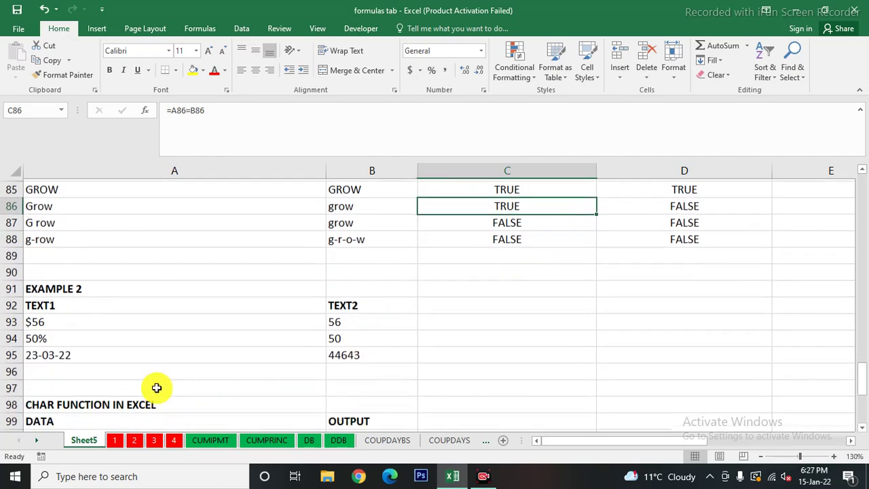
{"action": "left_click", "coordinate": [60, 303]}
{"action": "left_click", "coordinate": [334, 301]}
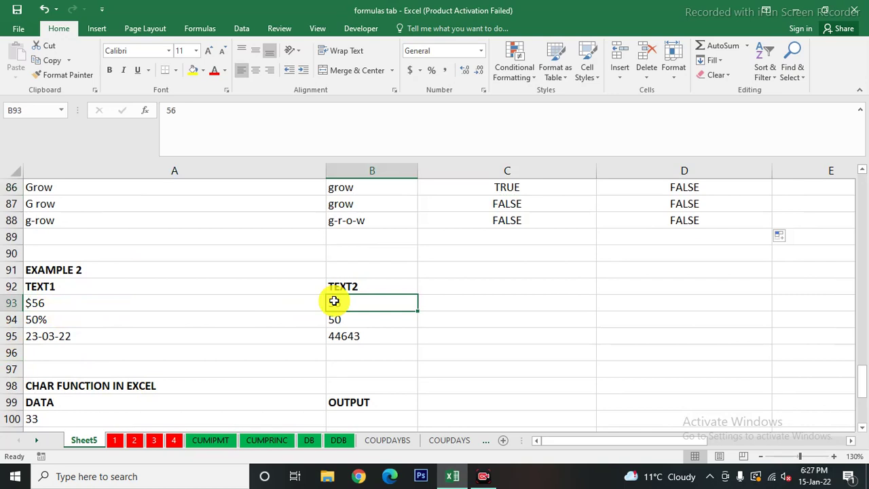
{"action": "left_click", "coordinate": [478, 299]}
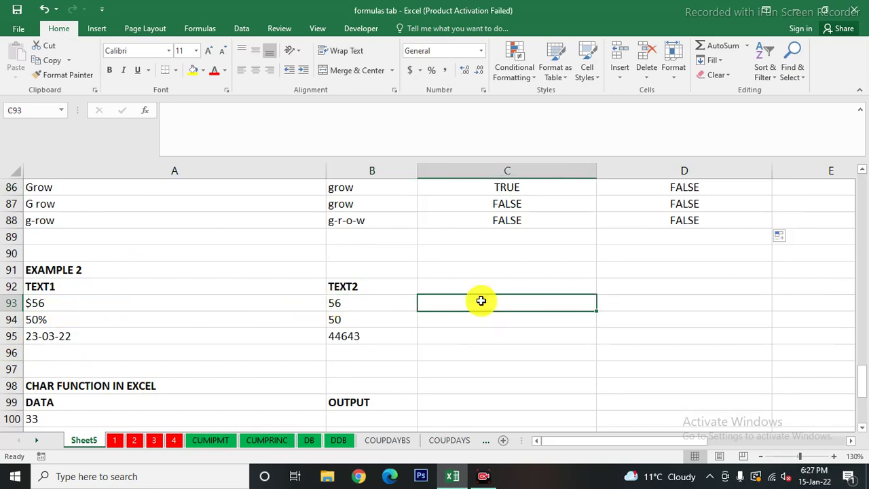
{"action": "type", "text": "="}
{"action": "left_click", "coordinate": [42, 305]}
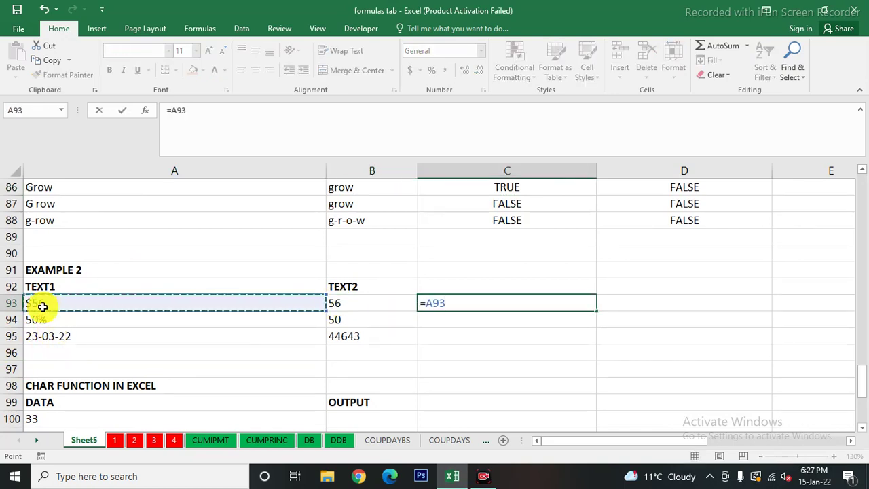
{"action": "type", "text": "="}
{"action": "left_click", "coordinate": [357, 303]}
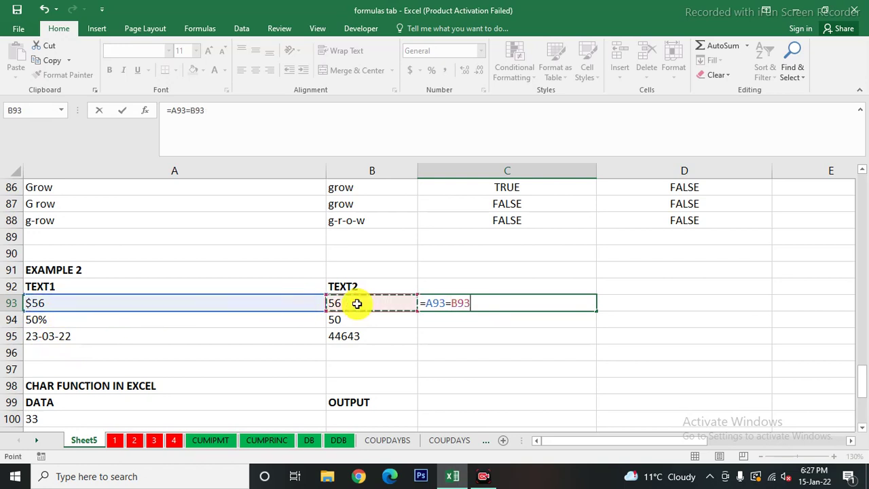
{"action": "key", "text": "Return"}
{"action": "left_click", "coordinate": [543, 305]}
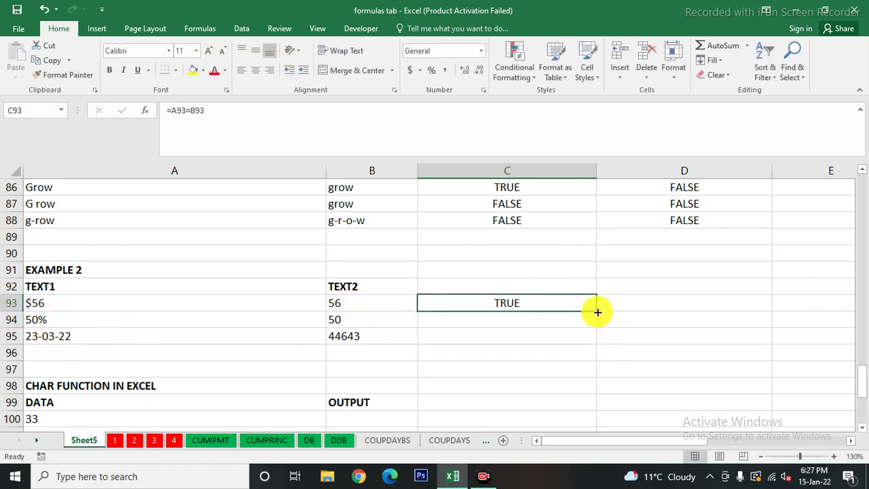
{"action": "left_click_drag", "start_coordinate": [597, 312], "coordinate": [597, 343]}
{"action": "left_click", "coordinate": [674, 297]}
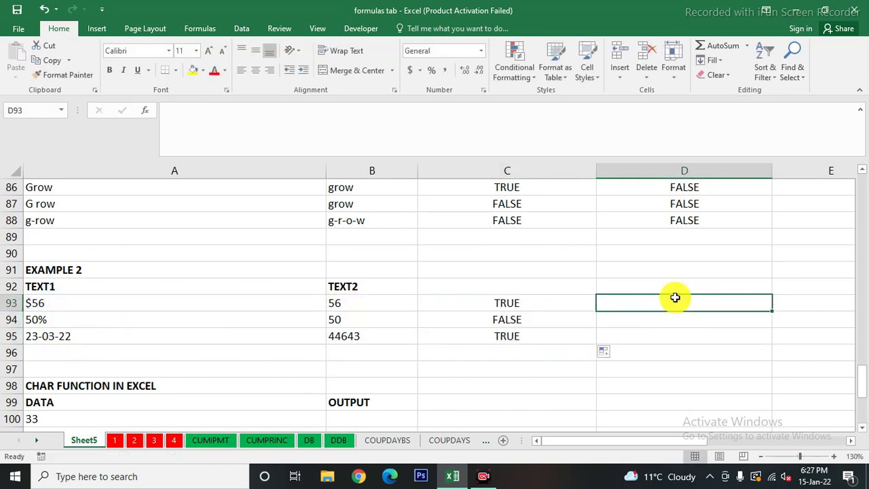
Step: Enter =EXACT(A93,B93) in D93 and fill it down to D95
{"action": "type", "text": "="}
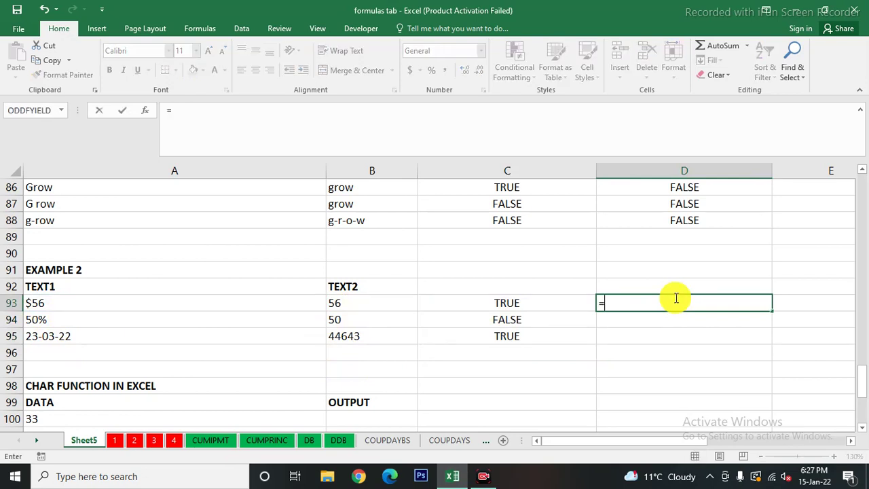
{"action": "type", "text": "EXA"}
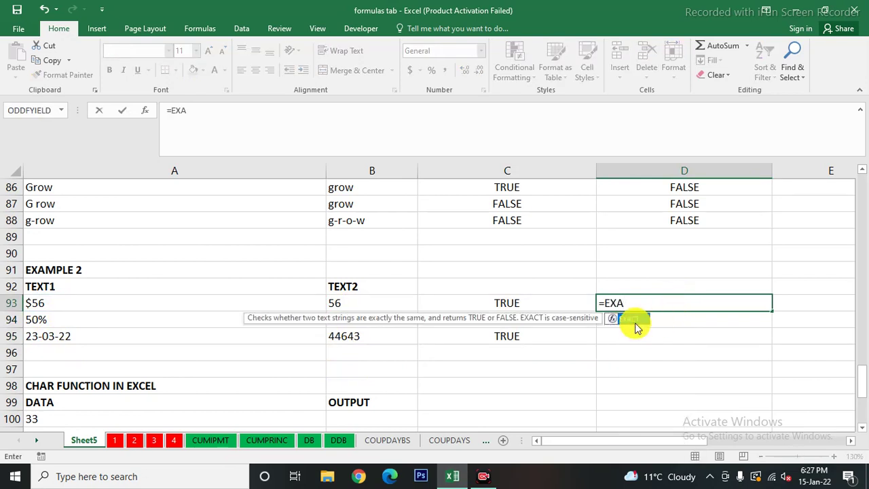
{"action": "left_click", "coordinate": [633, 323]}
{"action": "left_click", "coordinate": [114, 305]}
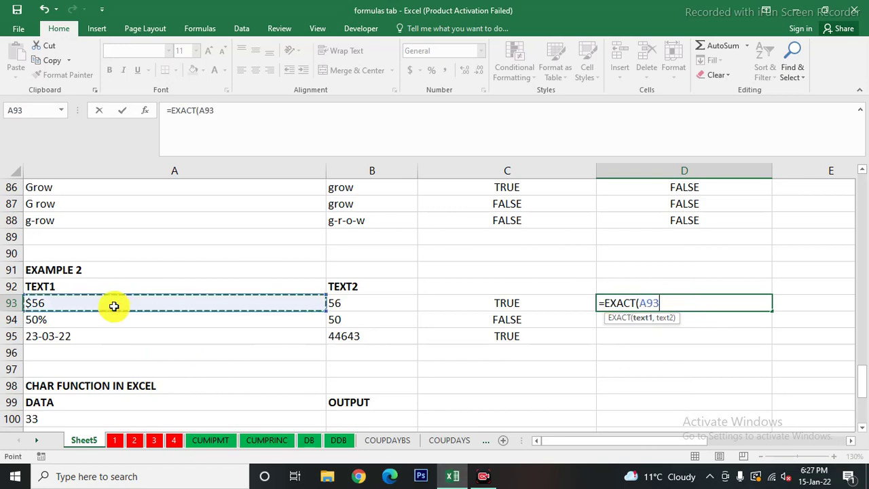
{"action": "type", "text": ","}
{"action": "left_click", "coordinate": [359, 302]}
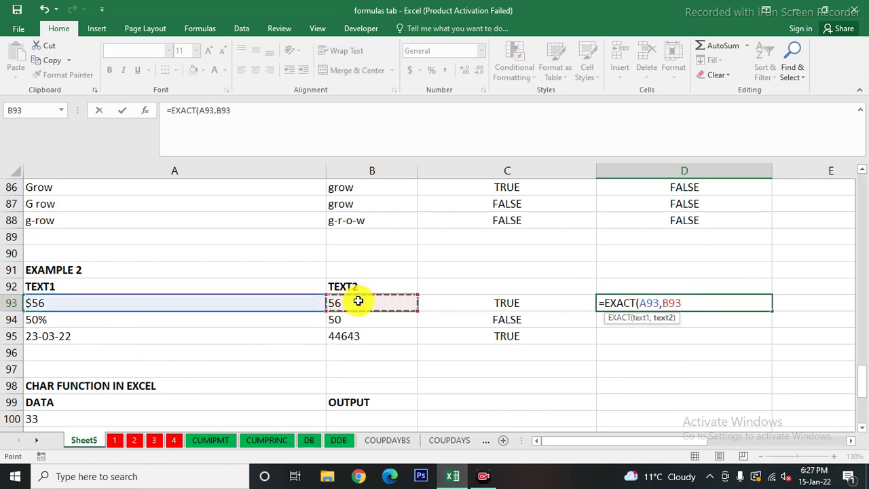
{"action": "type", "text": ")"}
{"action": "key", "text": "Return"}
{"action": "left_click", "coordinate": [747, 307]}
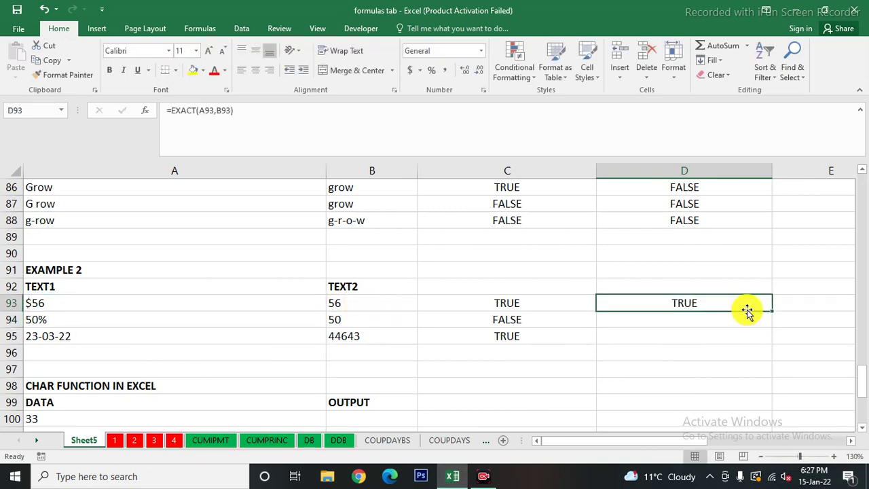
{"action": "left_click_drag", "start_coordinate": [772, 310], "coordinate": [771, 342]}
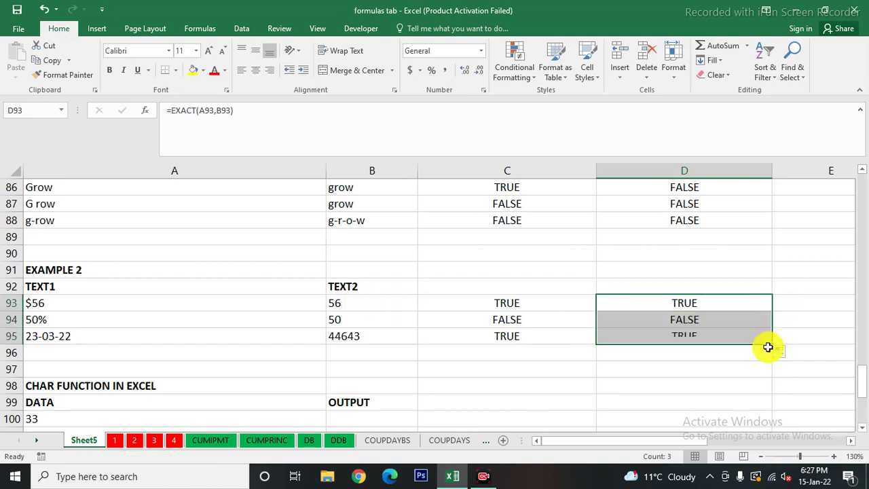
{"action": "left_click", "coordinate": [643, 366]}
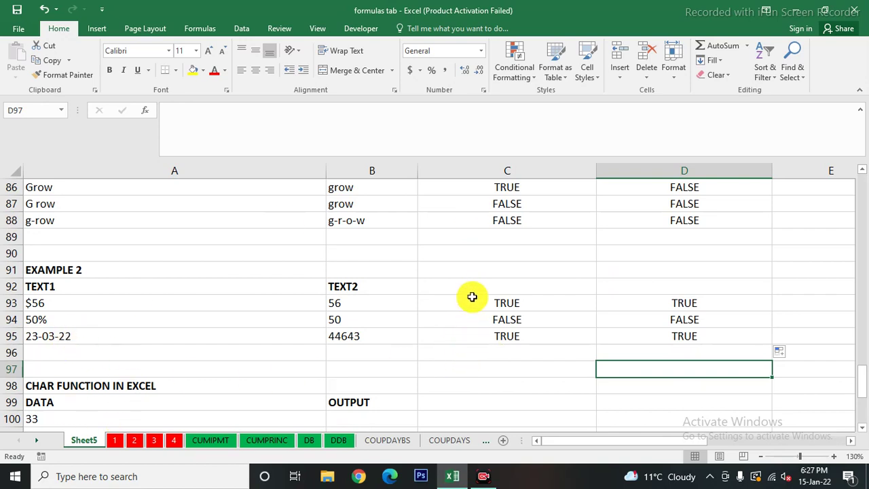
Step: Compare the Example 2 values in columns A and B, then Clear All on B95
{"action": "left_click", "coordinate": [62, 305]}
{"action": "left_click", "coordinate": [62, 322]}
{"action": "left_click", "coordinate": [66, 338]}
{"action": "left_click", "coordinate": [339, 304]}
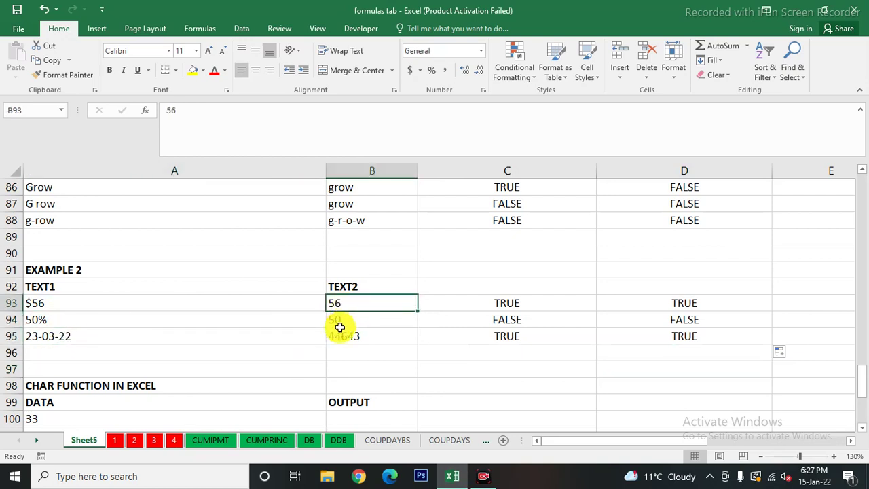
{"action": "left_click", "coordinate": [340, 348]}
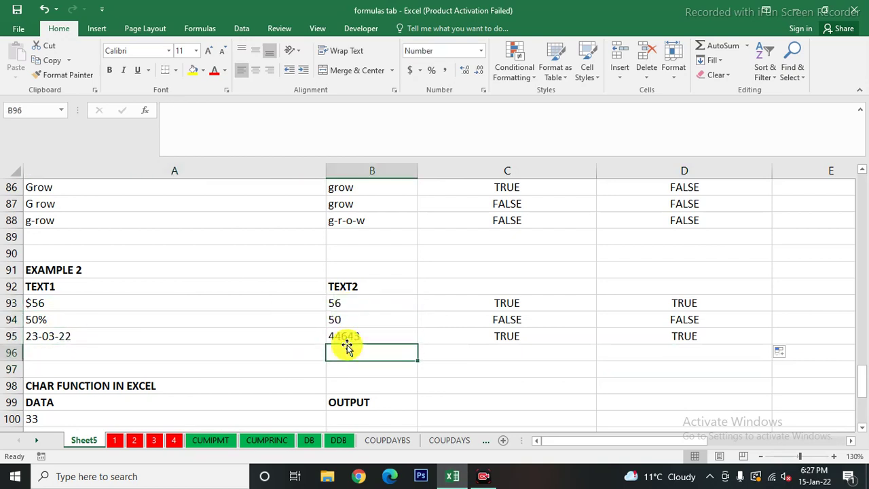
{"action": "left_click", "coordinate": [347, 337]}
{"action": "left_click", "coordinate": [319, 338]}
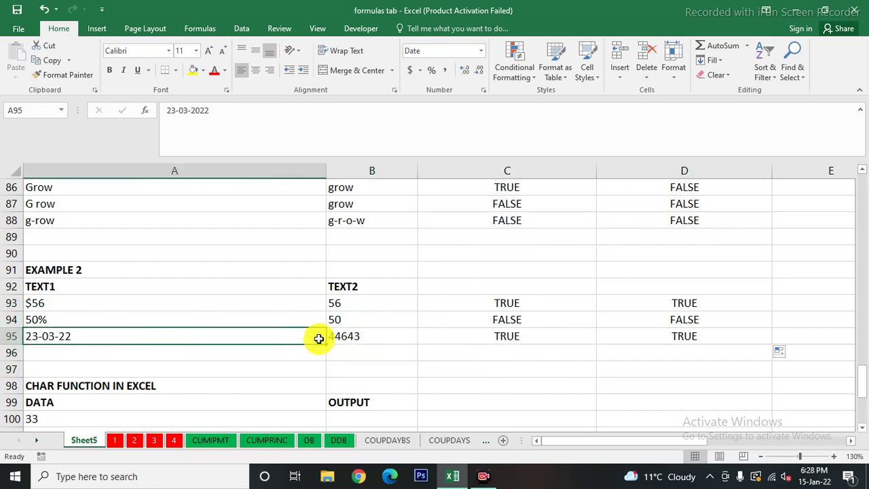
{"action": "left_click", "coordinate": [372, 334]}
{"action": "left_click", "coordinate": [176, 339]}
{"action": "left_click", "coordinate": [355, 338]}
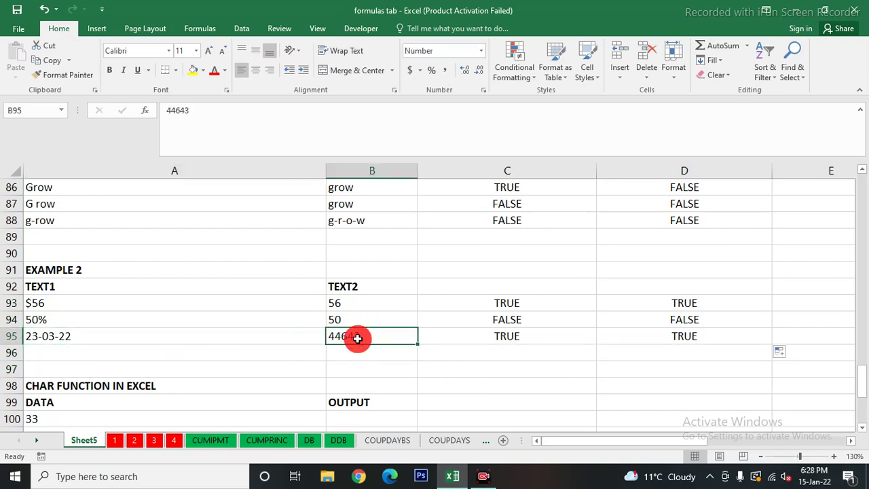
{"action": "left_click", "coordinate": [714, 74]}
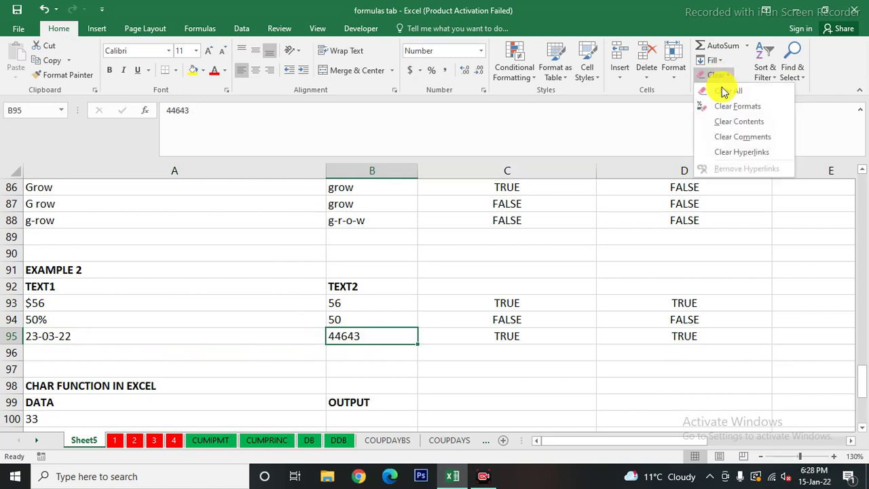
{"action": "left_click", "coordinate": [721, 89]}
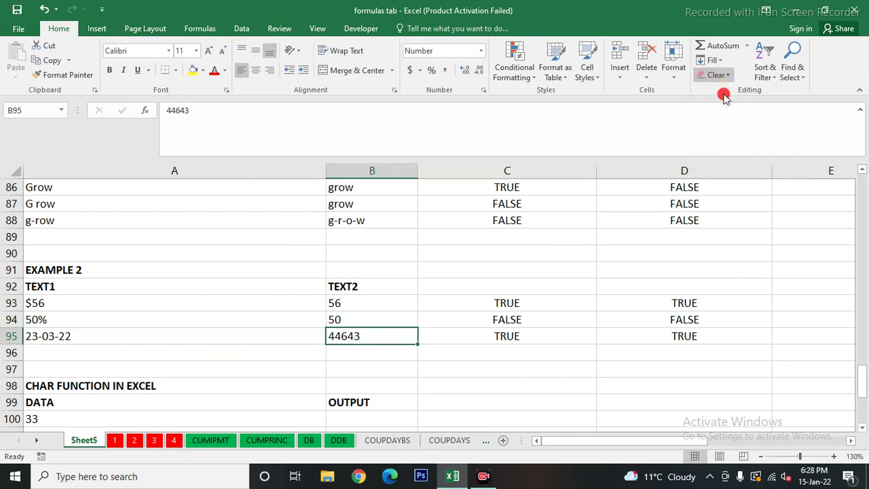
Step: Copy the date from A95 into B95
{"action": "left_click", "coordinate": [130, 334]}
{"action": "key", "text": "ctrl+c"}
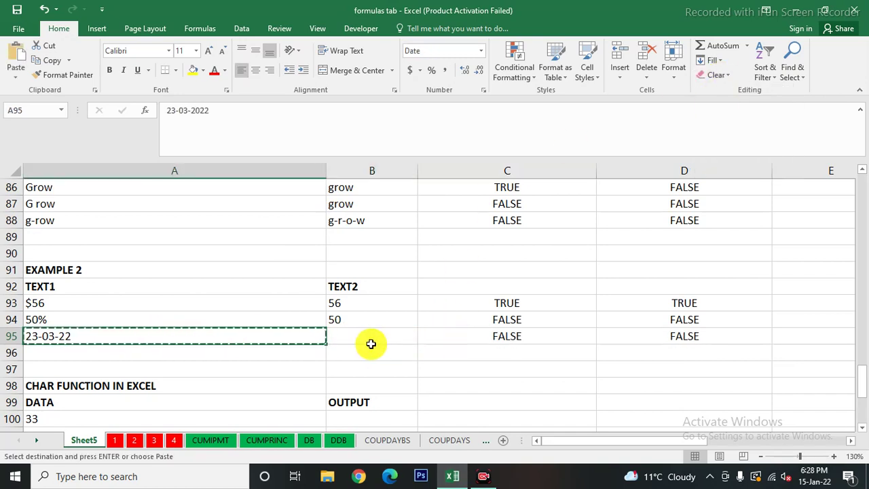
{"action": "left_click", "coordinate": [376, 336]}
{"action": "key", "text": "ctrl+v"}
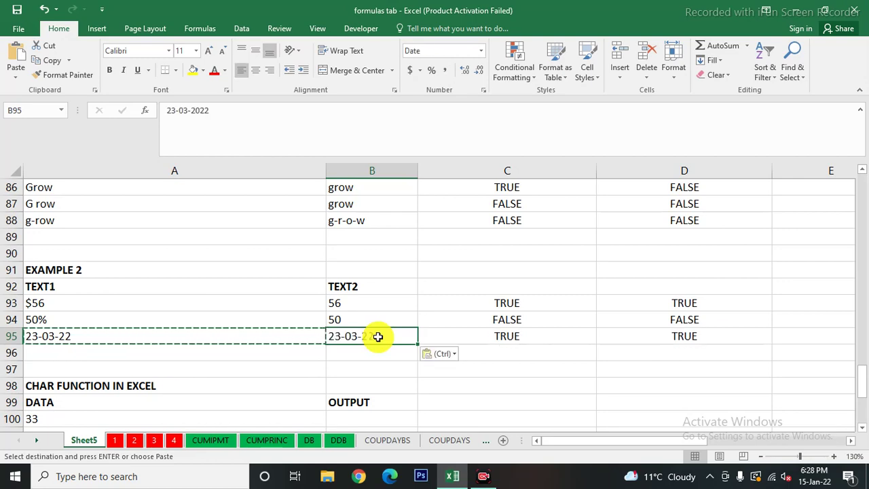
Step: Format B95 as Number with 0 decimal places so it shows 44643
{"action": "right_click", "coordinate": [374, 339]}
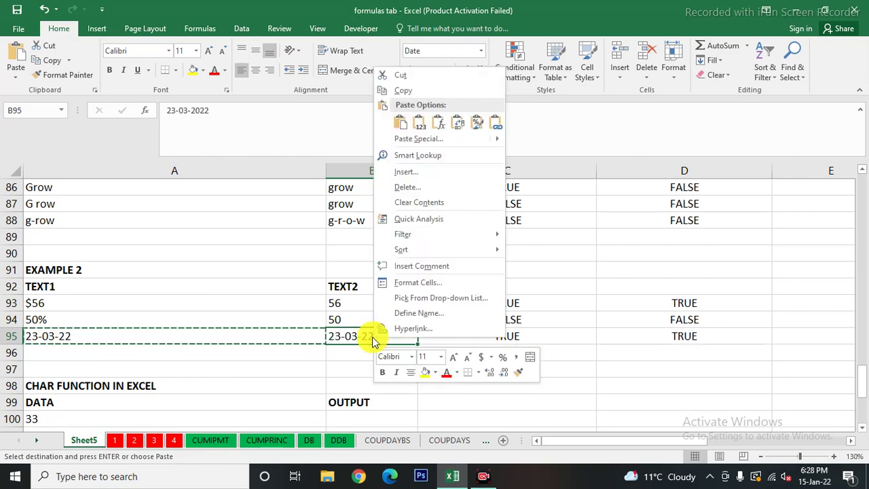
{"action": "left_click", "coordinate": [410, 283]}
{"action": "left_click", "coordinate": [264, 193]}
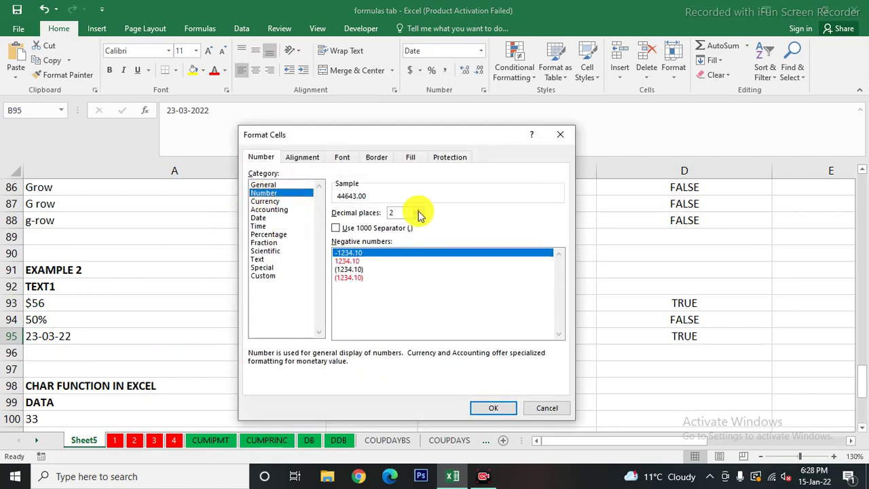
{"action": "left_click", "coordinate": [419, 216]}
{"action": "left_click", "coordinate": [419, 215]}
{"action": "left_click", "coordinate": [486, 408]}
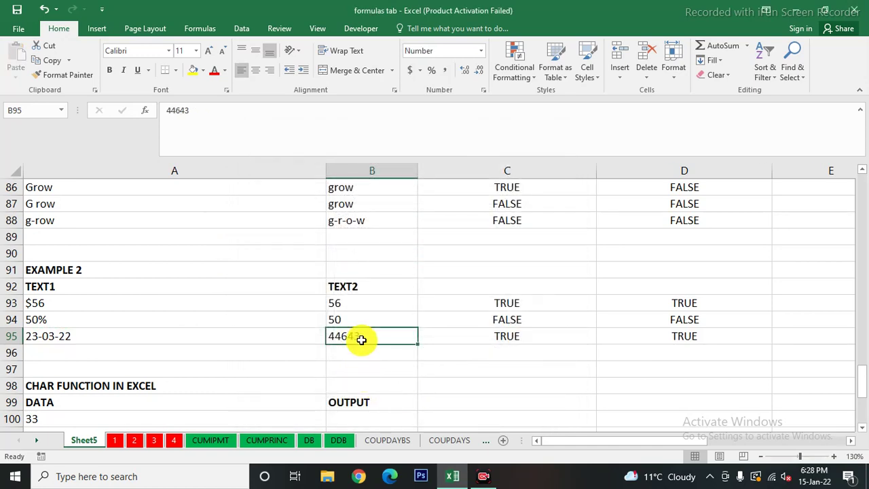
{"action": "left_click", "coordinate": [524, 336]}
{"action": "left_click_drag", "start_coordinate": [507, 306], "coordinate": [502, 335]}
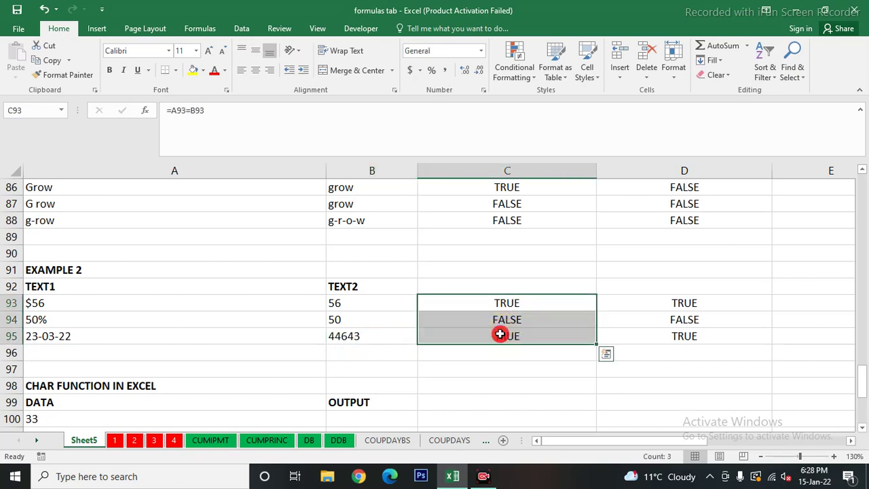
{"action": "left_click", "coordinate": [486, 381]}
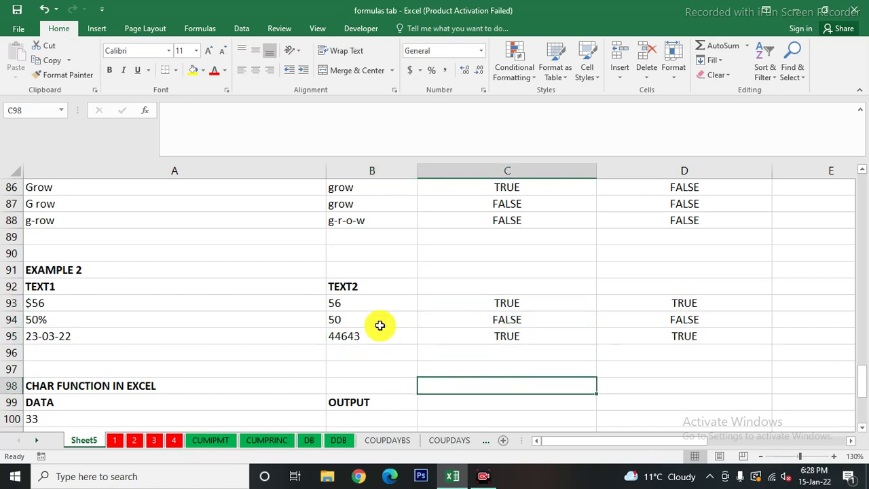
{"action": "left_click", "coordinate": [684, 321]}
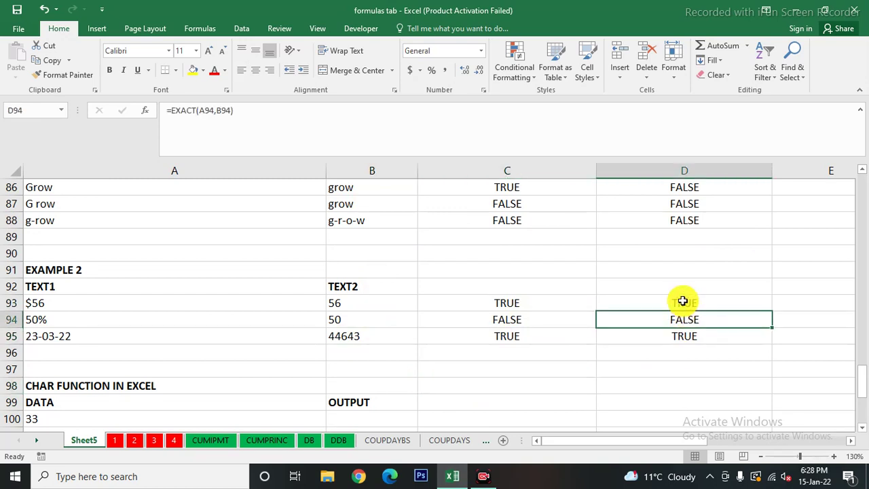
{"action": "left_click", "coordinate": [683, 301]}
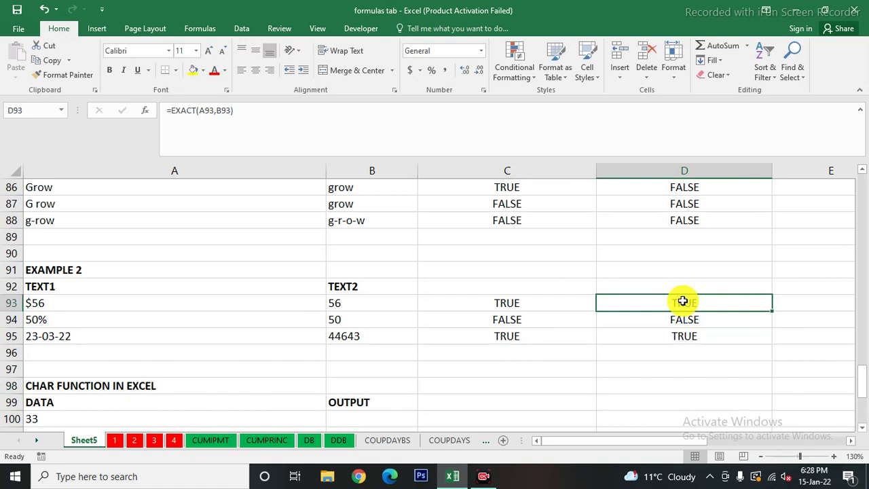
{"action": "left_click", "coordinate": [68, 302]}
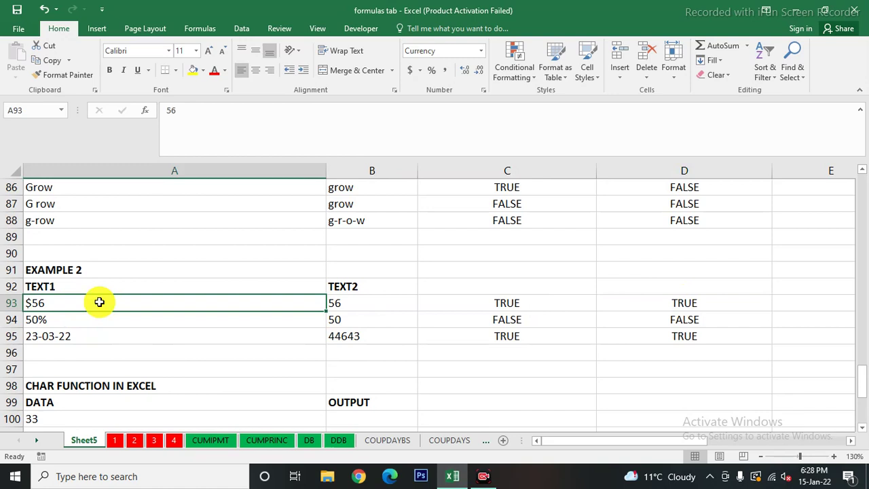
{"action": "left_click", "coordinate": [383, 299]}
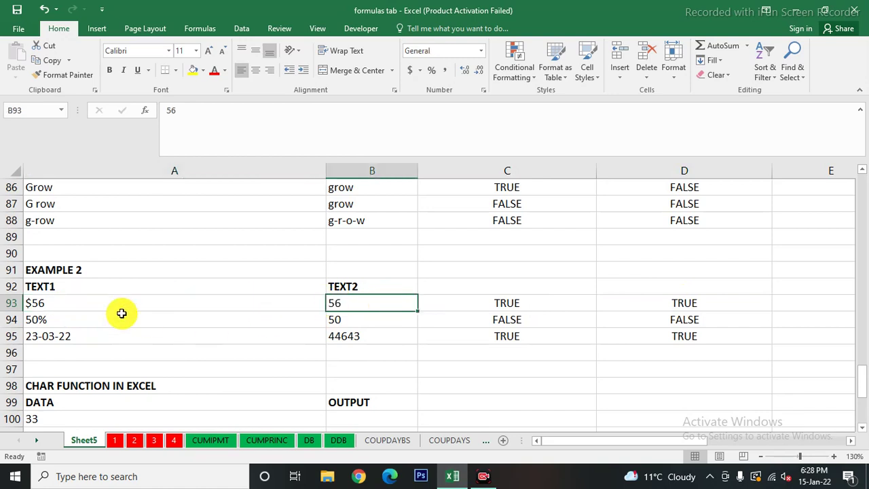
{"action": "left_click", "coordinate": [77, 300]}
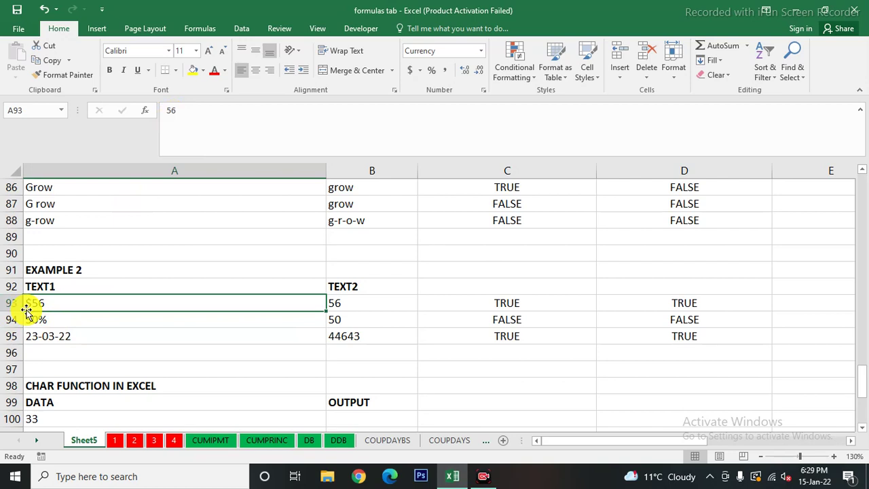
{"action": "left_click", "coordinate": [363, 299]}
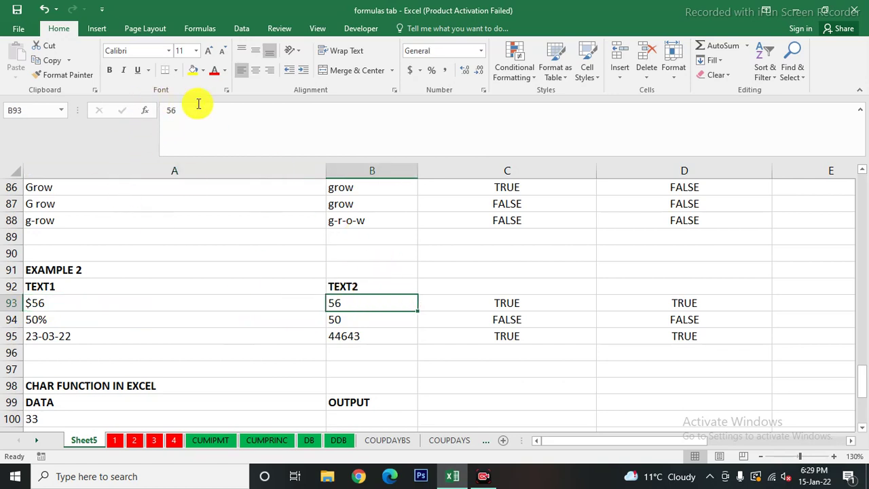
{"action": "left_click", "coordinate": [676, 301]}
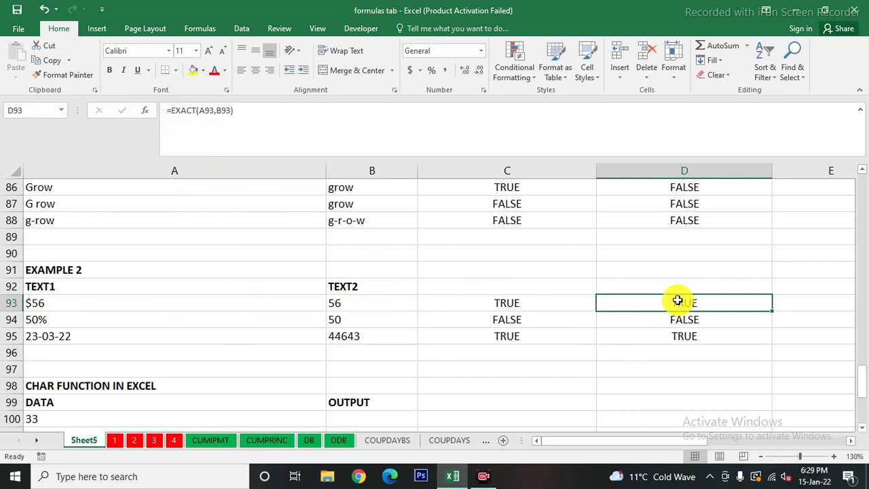
{"action": "left_click", "coordinate": [57, 320]}
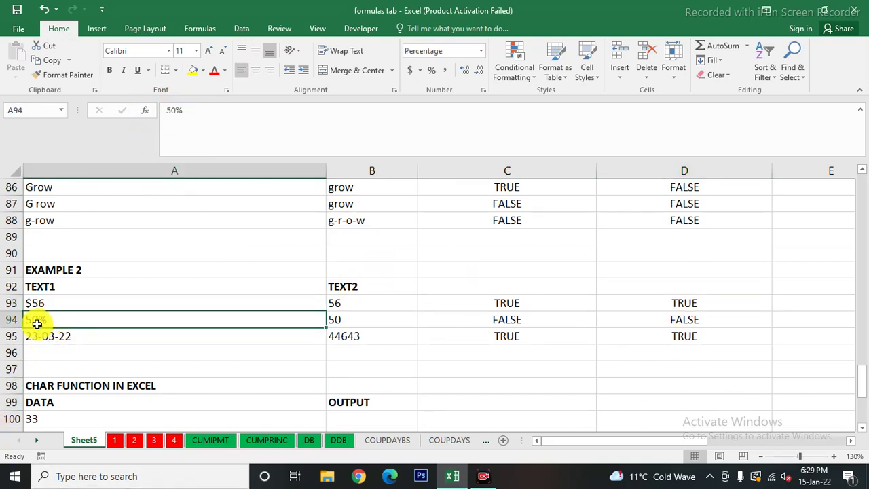
{"action": "left_click", "coordinate": [339, 327]}
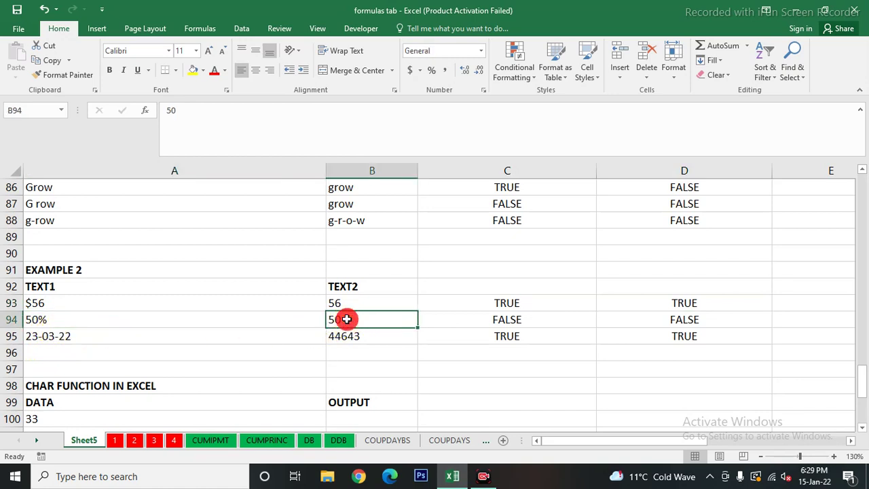
{"action": "left_click", "coordinate": [105, 319]}
{"action": "left_click", "coordinate": [333, 319]}
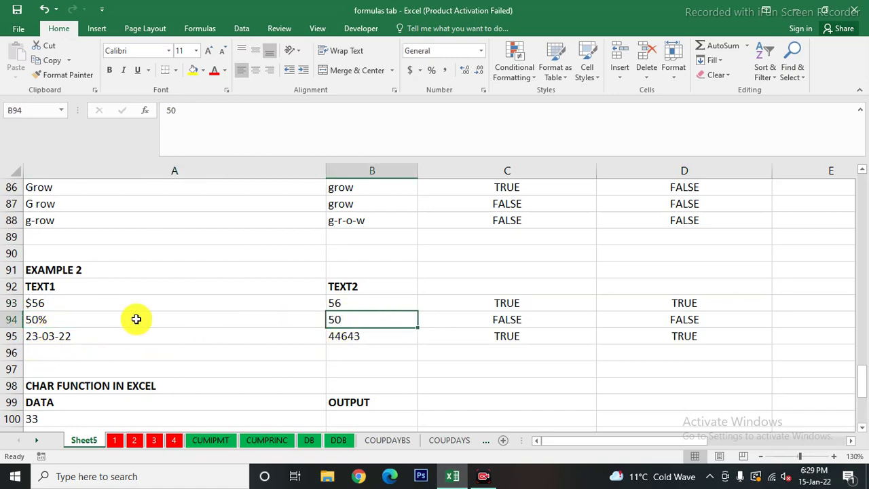
{"action": "left_click", "coordinate": [136, 319]}
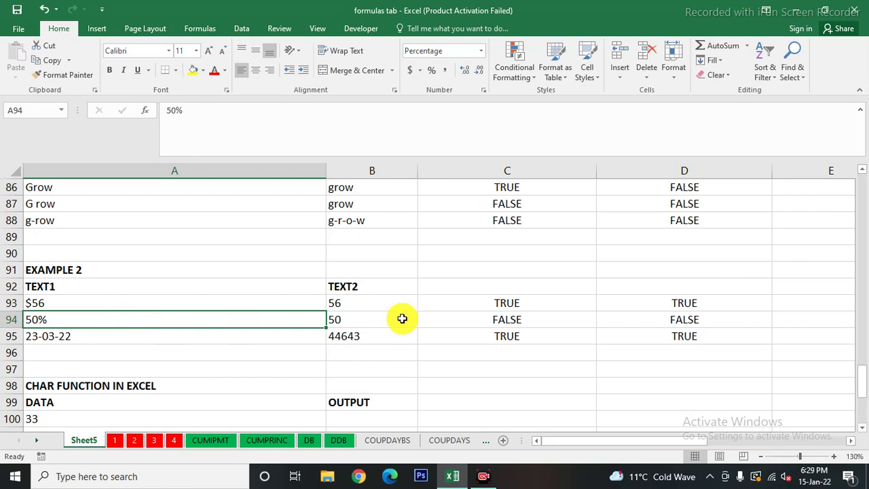
{"action": "left_click", "coordinate": [377, 320]}
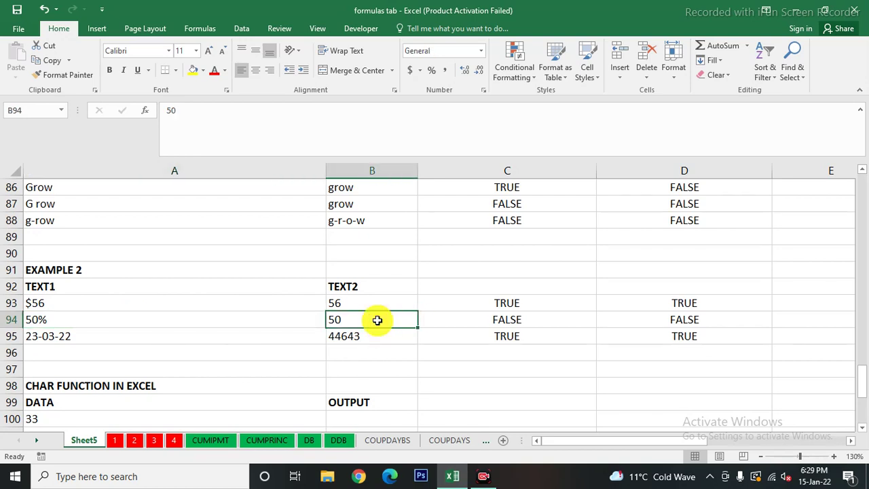
{"action": "left_click", "coordinate": [67, 318]}
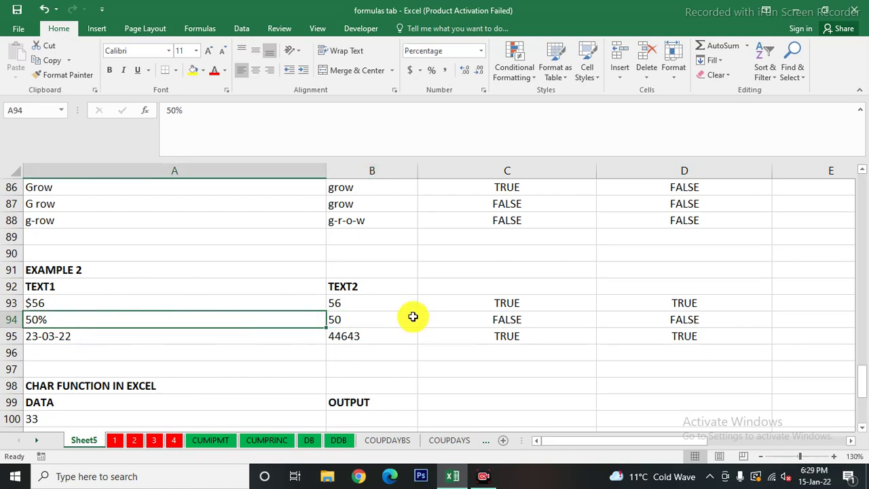
{"action": "left_click", "coordinate": [412, 318]}
{"action": "left_click", "coordinate": [662, 317]}
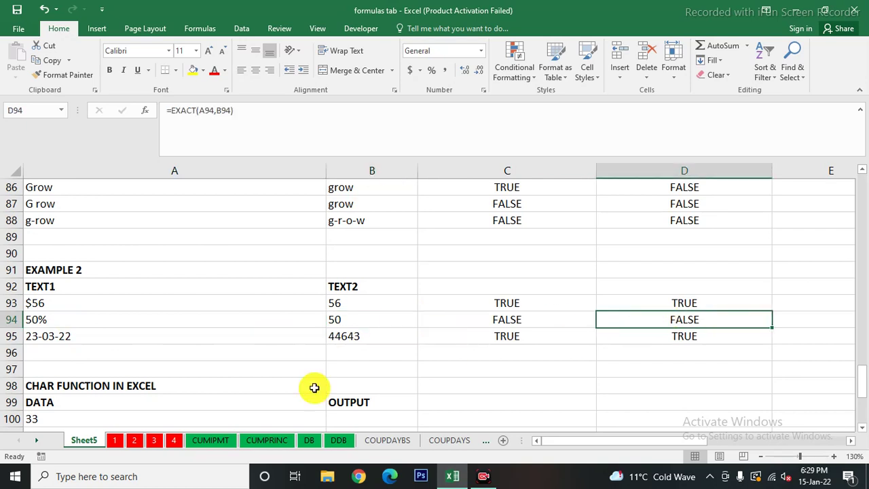
{"action": "left_click", "coordinate": [50, 336]}
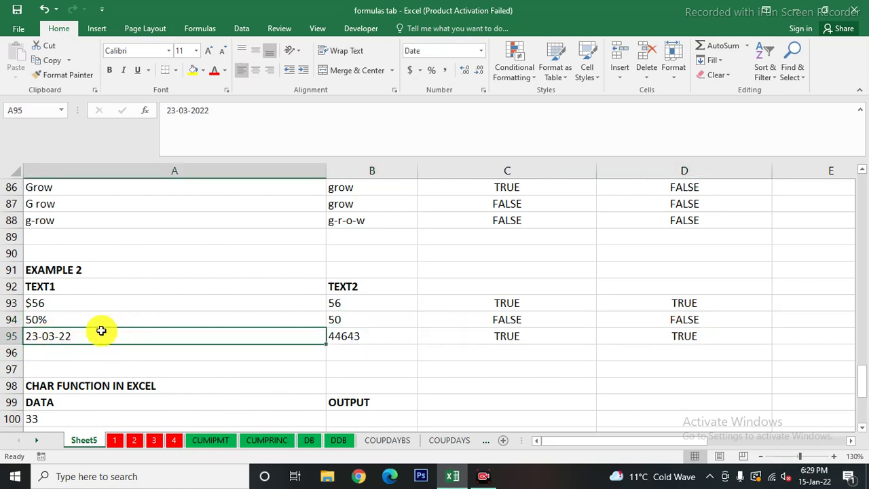
{"action": "left_click", "coordinate": [367, 338]}
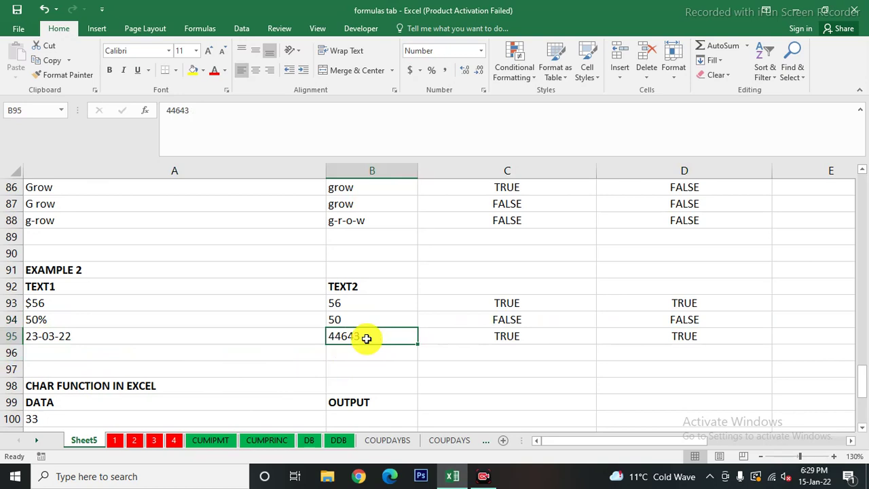
{"action": "left_click", "coordinate": [135, 335]}
{"action": "left_click", "coordinate": [347, 338]}
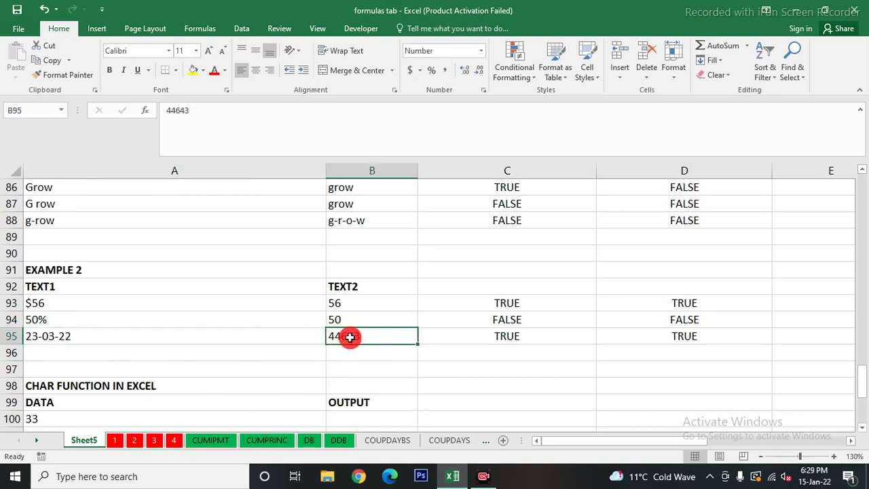
{"action": "left_click", "coordinate": [91, 334]}
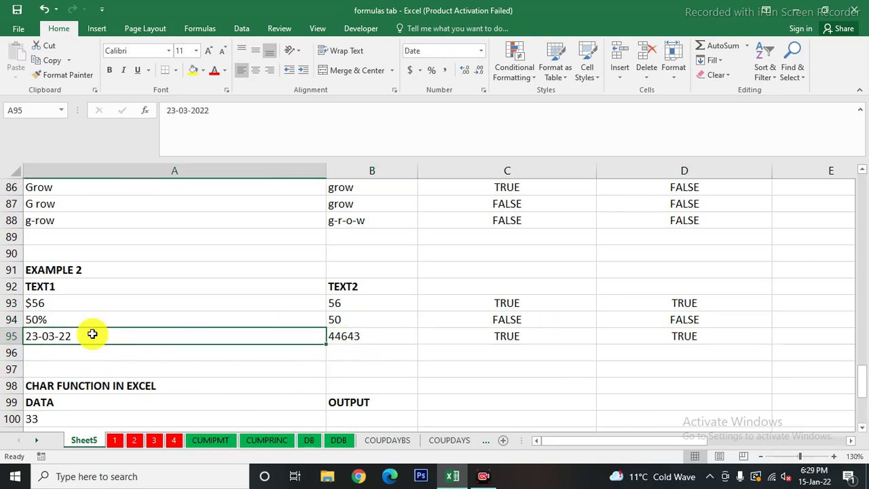
{"action": "left_click", "coordinate": [341, 338]}
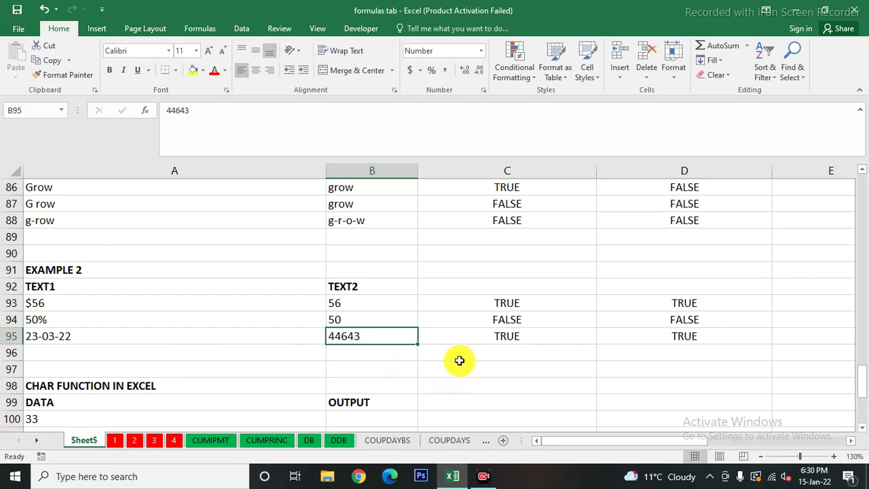
Step: Scroll down to the CHAR FUNCTION table and select the data codes in A100:A105
{"action": "scroll", "coordinate": [459, 360], "scroll_direction": "down", "scroll_amount": 1}
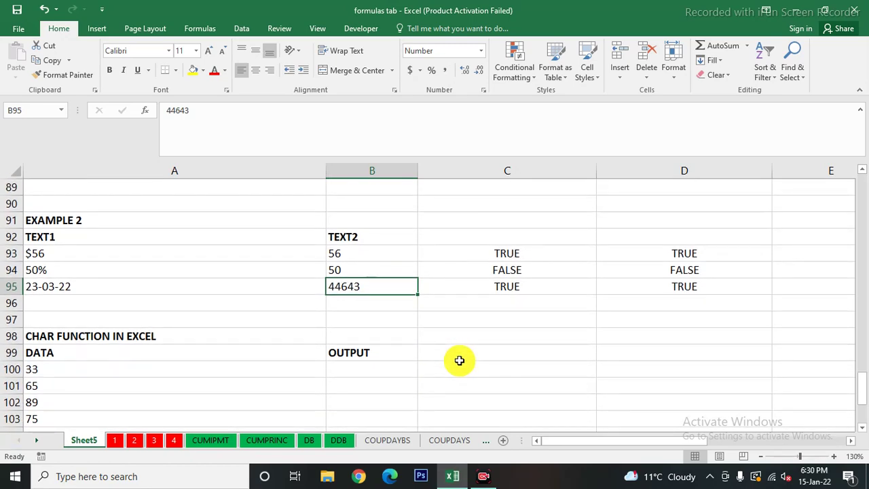
{"action": "scroll", "coordinate": [459, 360], "scroll_direction": "down", "scroll_amount": 1}
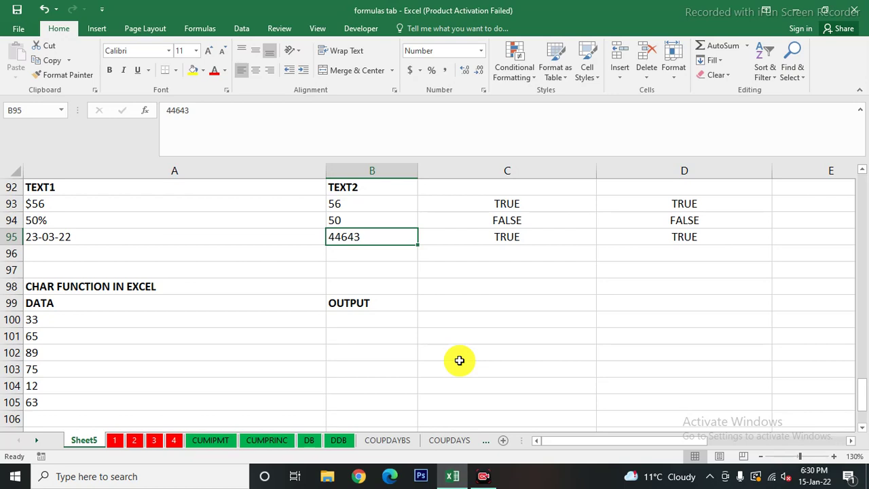
{"action": "scroll", "coordinate": [61, 302], "scroll_direction": "down", "scroll_amount": 1}
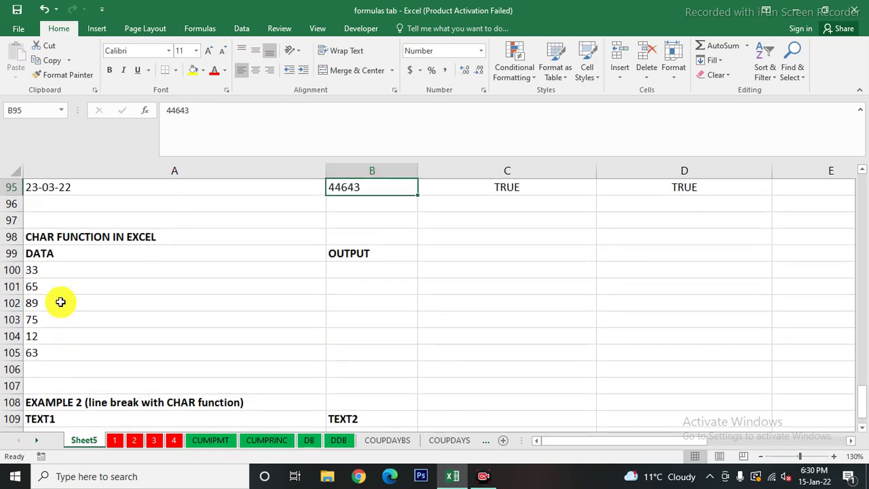
{"action": "left_click_drag", "start_coordinate": [40, 270], "coordinate": [39, 352]}
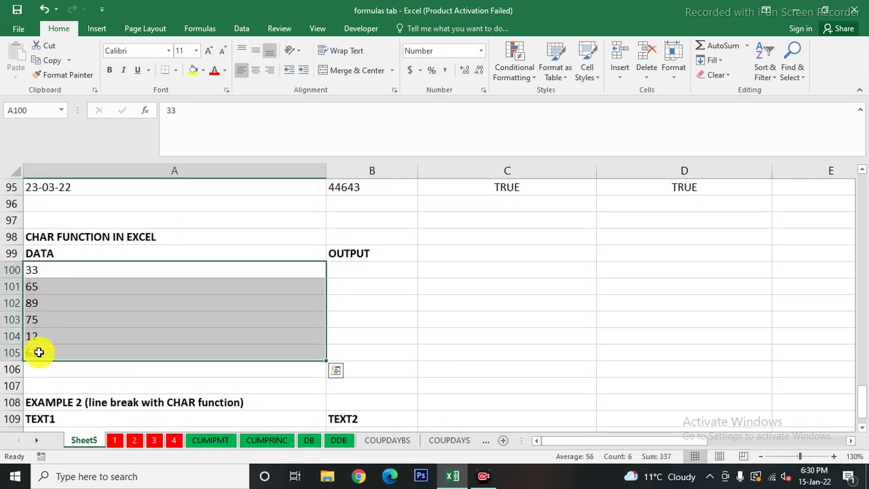
{"action": "left_click", "coordinate": [357, 270]}
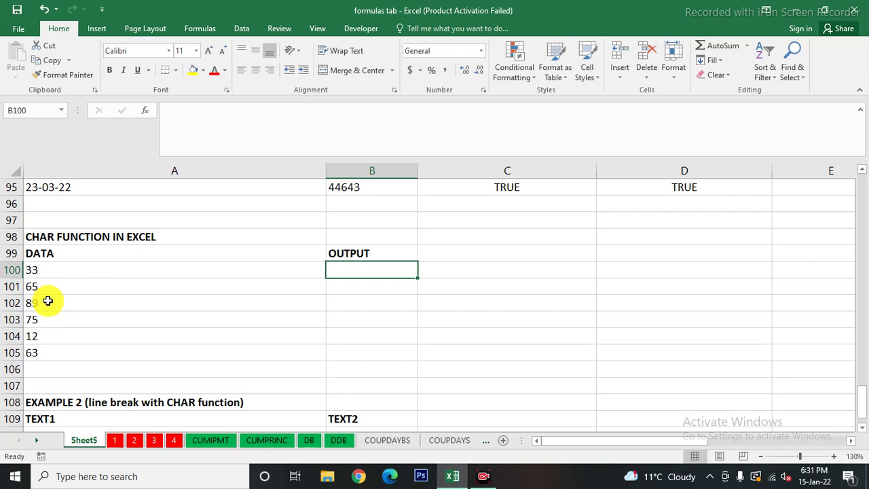
Step: Enter =CHAR(A100) in B100 and fill it down to B105
{"action": "type", "text": "="}
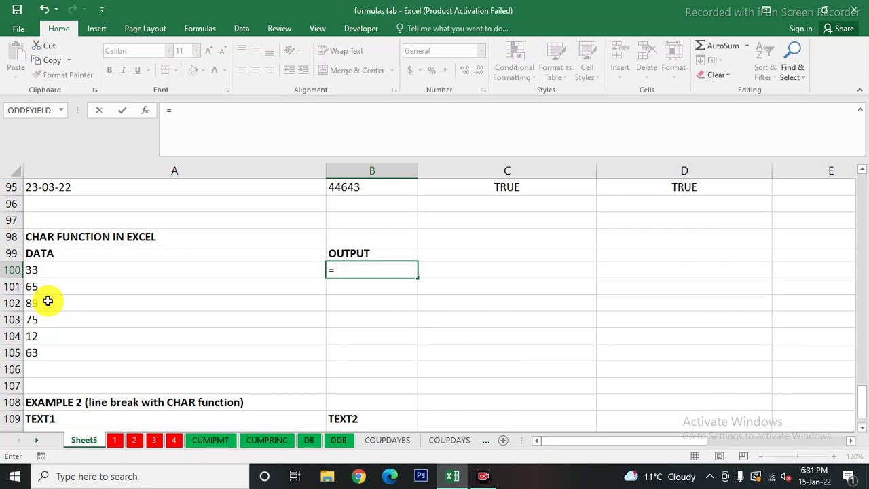
{"action": "type", "text": "CHAR"}
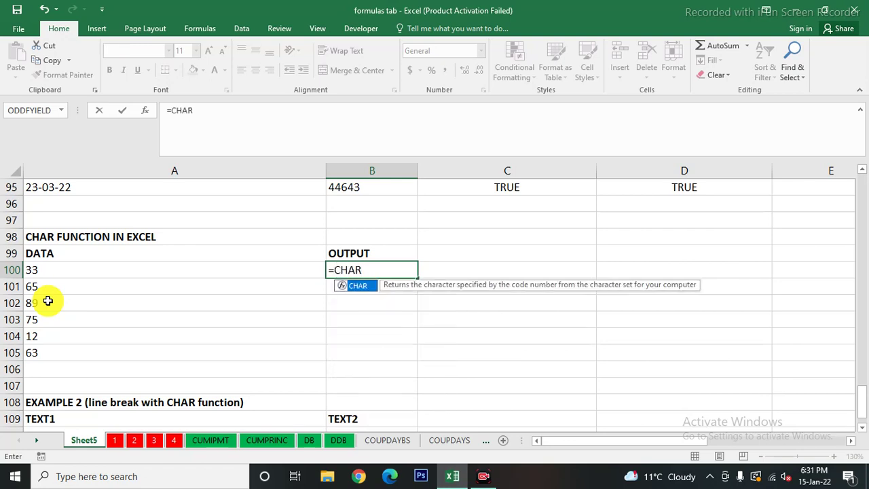
{"action": "type", "text": "("}
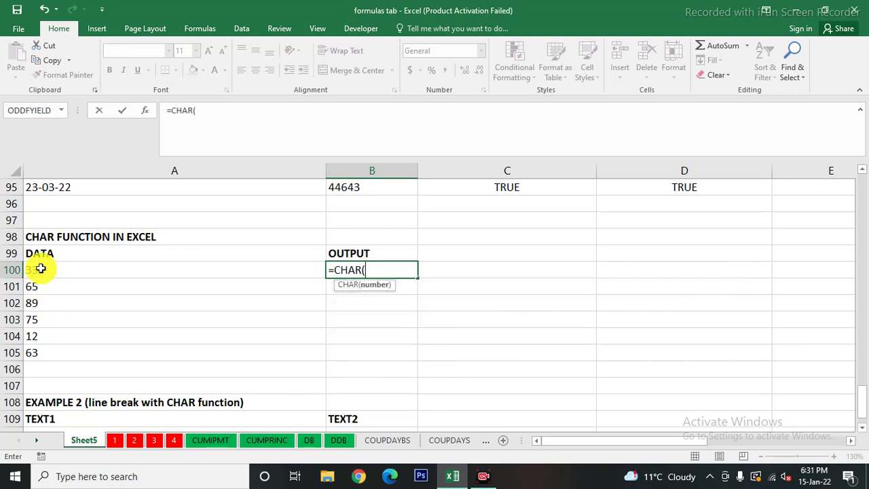
{"action": "left_click", "coordinate": [41, 267]}
{"action": "type", "text": ")"}
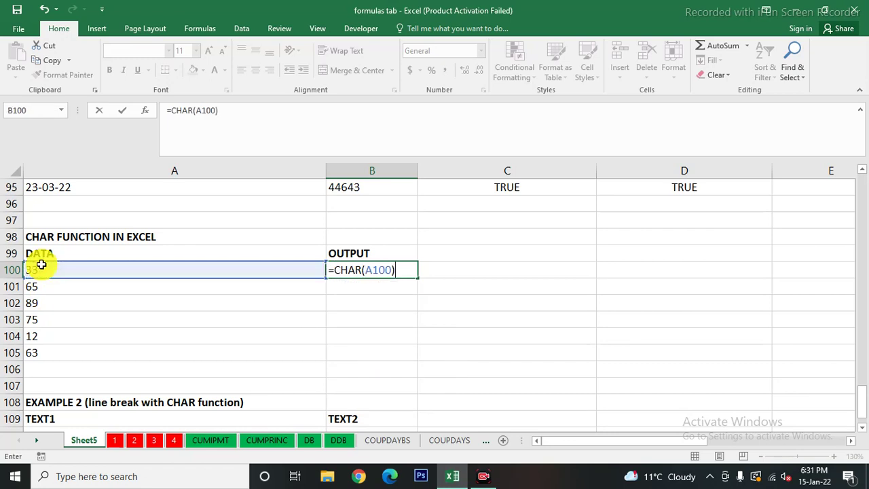
{"action": "key", "text": "Return"}
{"action": "left_click", "coordinate": [348, 269]}
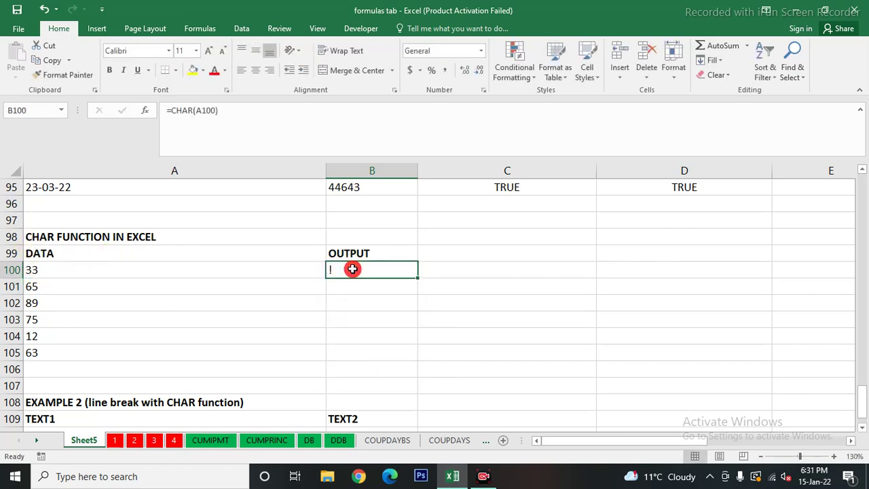
{"action": "left_click", "coordinate": [97, 265]}
{"action": "left_click", "coordinate": [364, 271]}
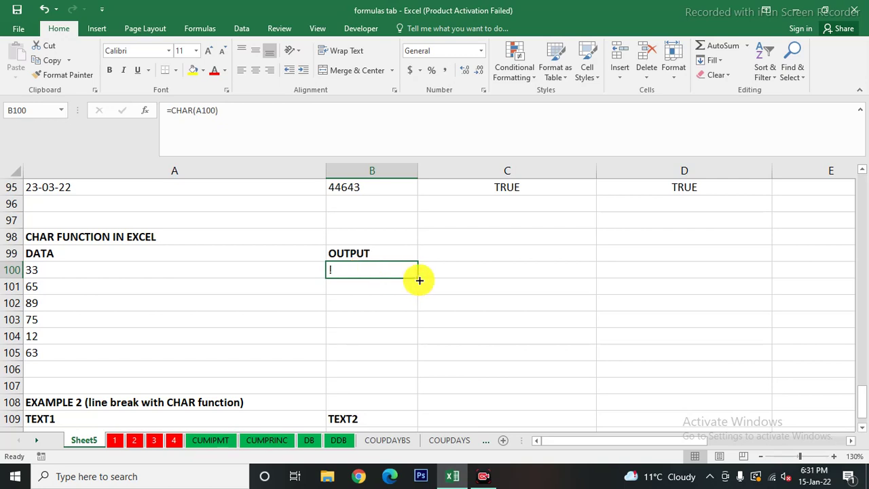
{"action": "left_click_drag", "start_coordinate": [417, 277], "coordinate": [415, 364]}
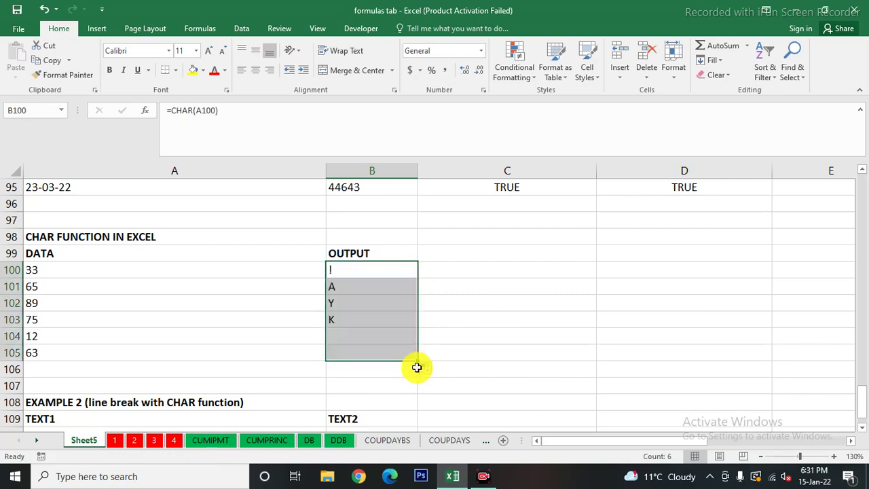
{"action": "left_click", "coordinate": [471, 384]}
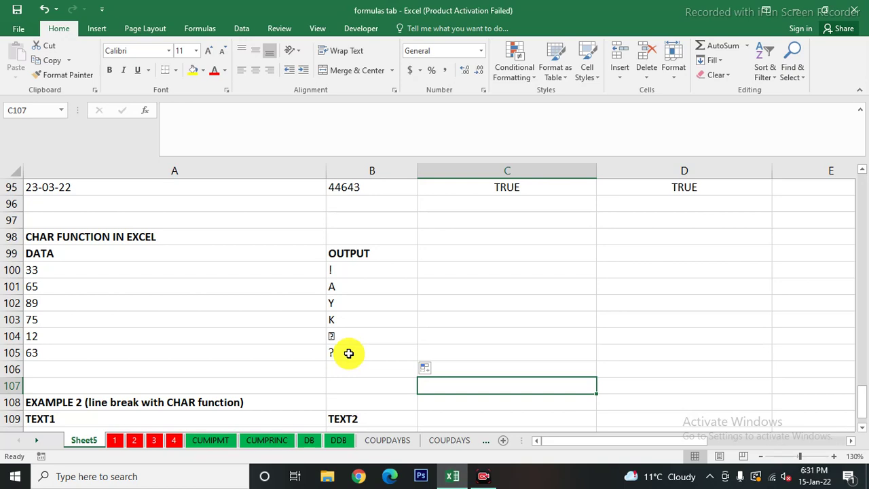
Step: Check HELLO in A110 and WELCOME in B110, then begin a formula in C110
{"action": "scroll", "coordinate": [348, 353], "scroll_direction": "down", "scroll_amount": 1}
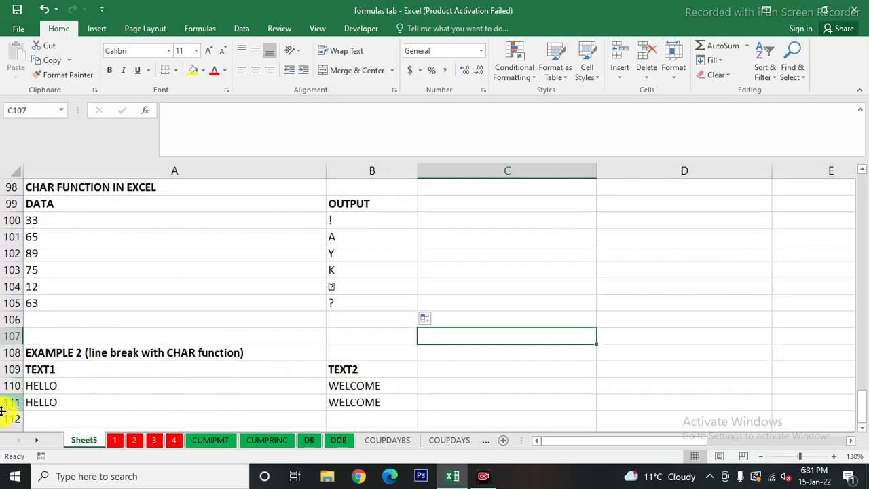
{"action": "left_click", "coordinate": [102, 386]}
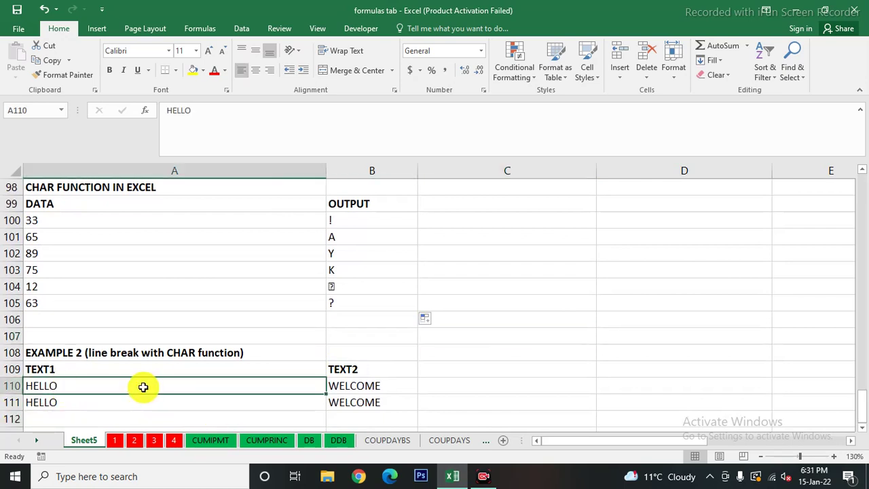
{"action": "left_click", "coordinate": [339, 386]}
{"action": "left_click", "coordinate": [88, 385]}
{"action": "left_click", "coordinate": [349, 383]}
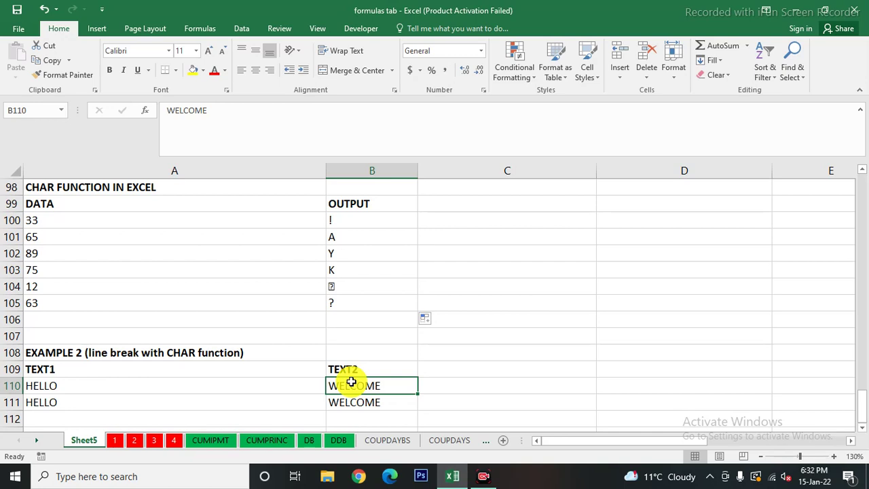
{"action": "scroll", "coordinate": [250, 385], "scroll_direction": "down", "scroll_amount": 1}
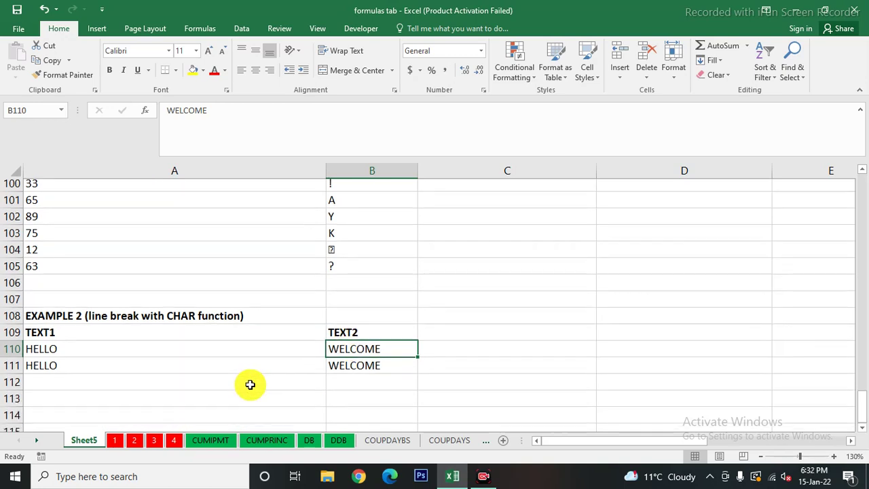
{"action": "left_click", "coordinate": [438, 338]}
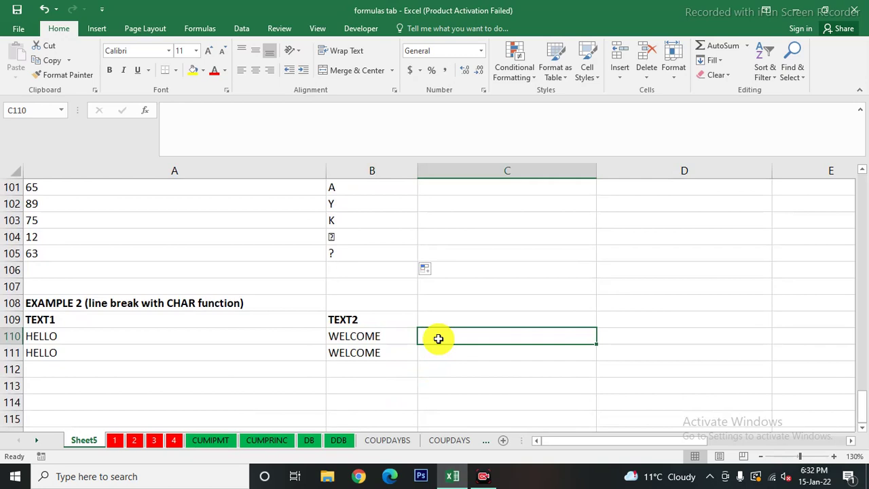
{"action": "type", "text": "="}
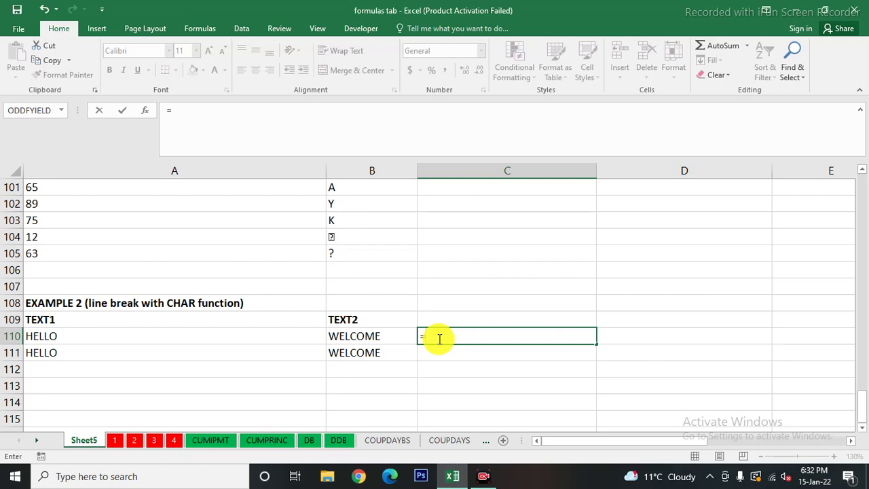
Step: Finish =A110&B110 in C110 and fill it down to C111
{"action": "left_click", "coordinate": [116, 334]}
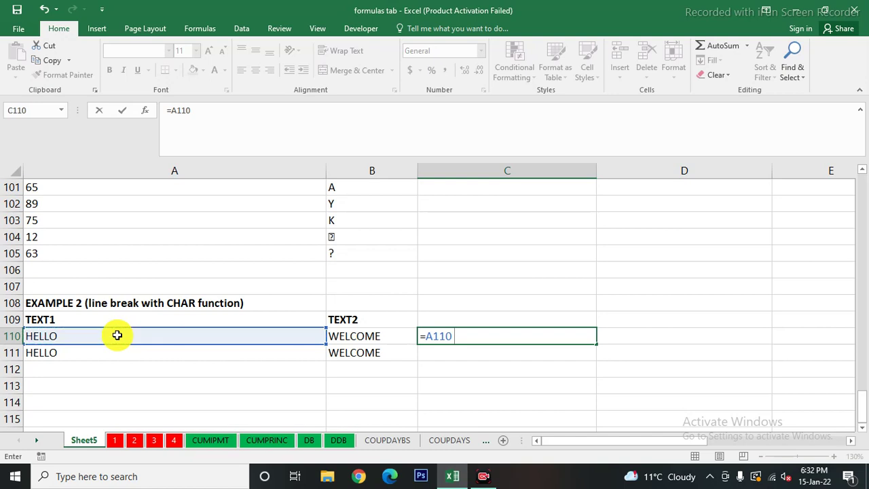
{"action": "type", "text": "&"}
{"action": "left_click", "coordinate": [359, 336]}
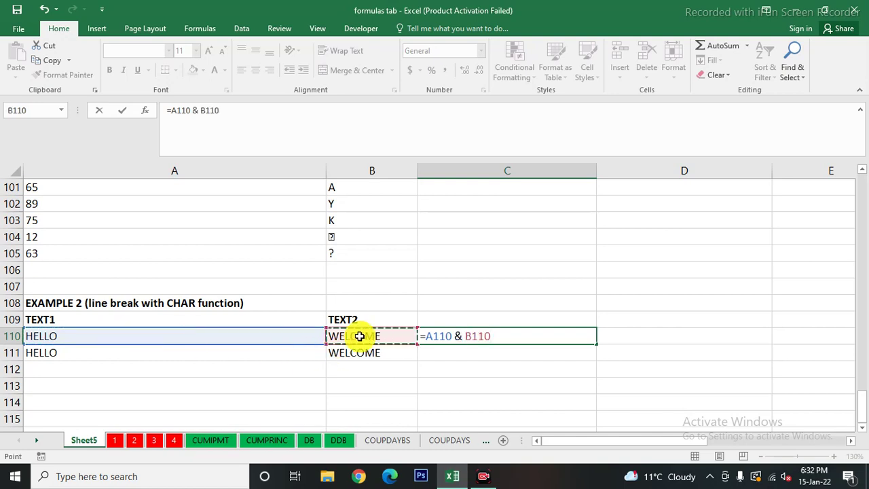
{"action": "key", "text": "Return"}
{"action": "left_click", "coordinate": [510, 335]}
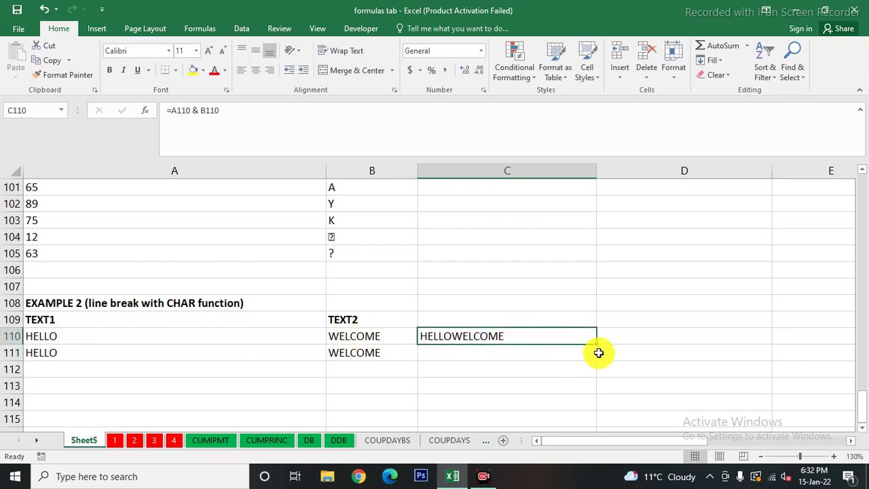
{"action": "left_click_drag", "start_coordinate": [595, 343], "coordinate": [593, 361]}
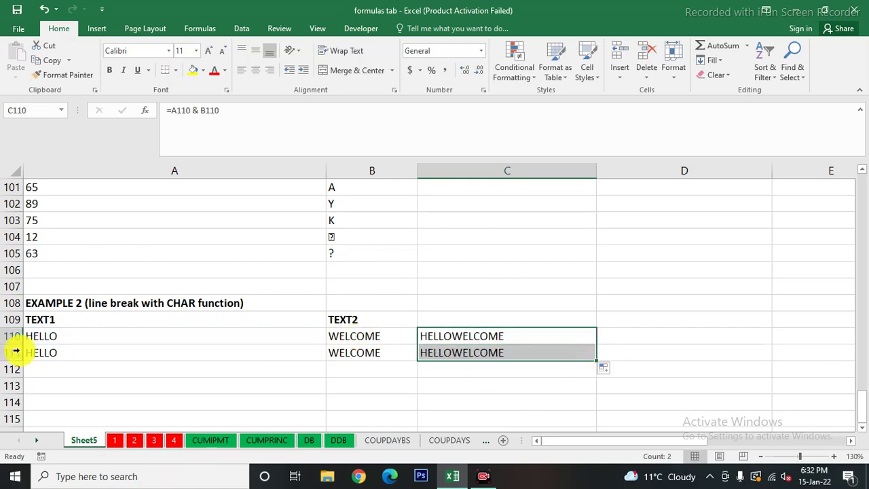
{"action": "left_click", "coordinate": [630, 332]}
Step: Enter =CONCATENATE(A110,B110) in D110
{"action": "type", "text": "="}
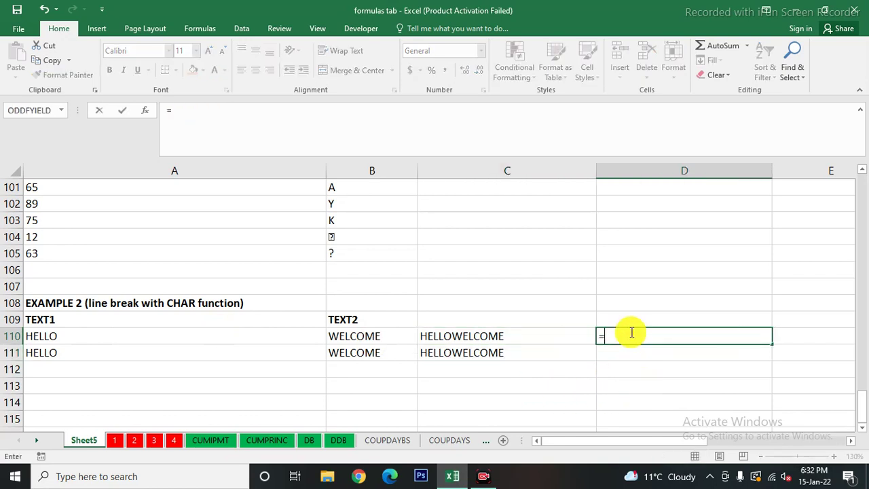
{"action": "type", "text": "CONCAT"}
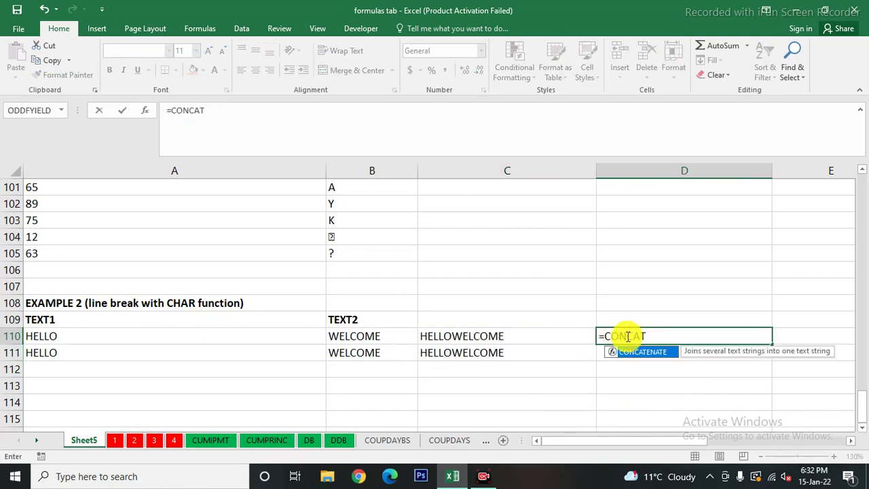
{"action": "double_click", "coordinate": [634, 351]}
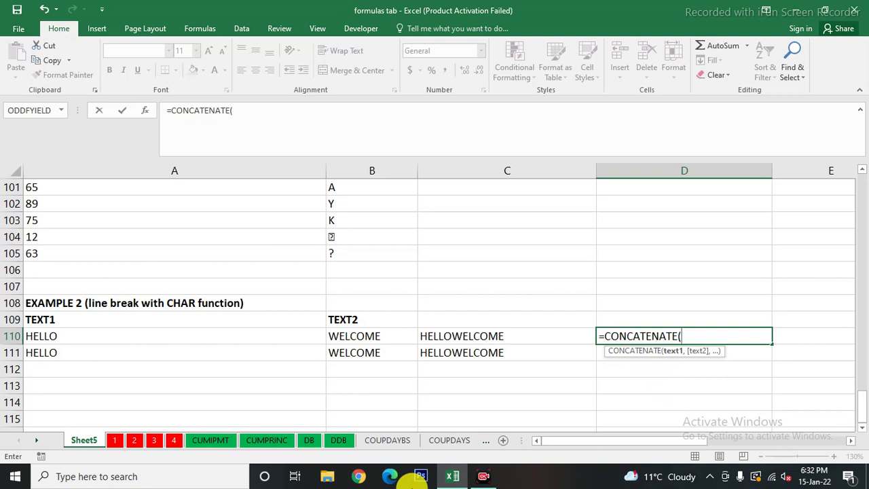
{"action": "left_click", "coordinate": [82, 336]}
{"action": "type", "text": ","}
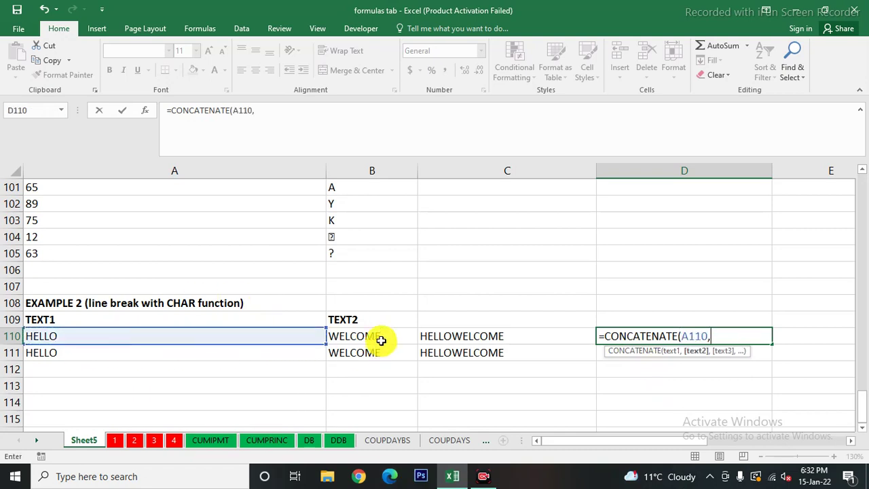
{"action": "left_click", "coordinate": [380, 336]}
{"action": "key", "text": "Return"}
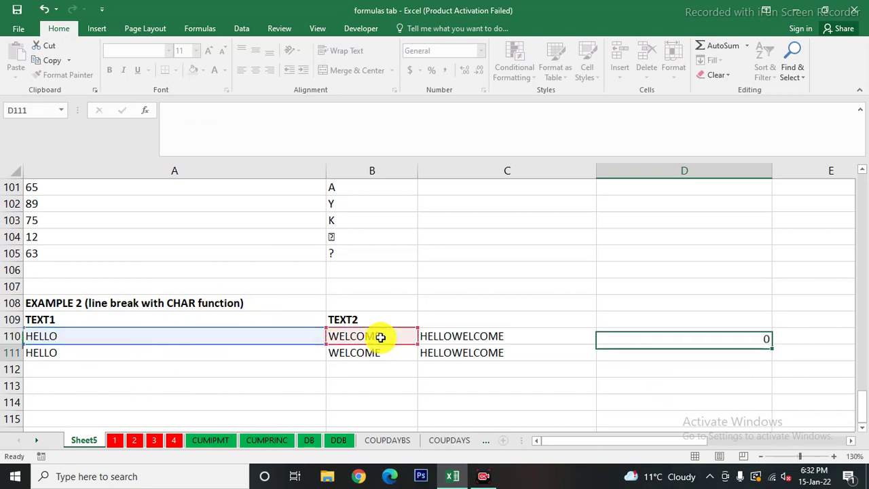
Step: Fill the CONCATENATE formula down to D111 and compare it with the ampersand formulas in C110:C111
{"action": "left_click", "coordinate": [676, 336]}
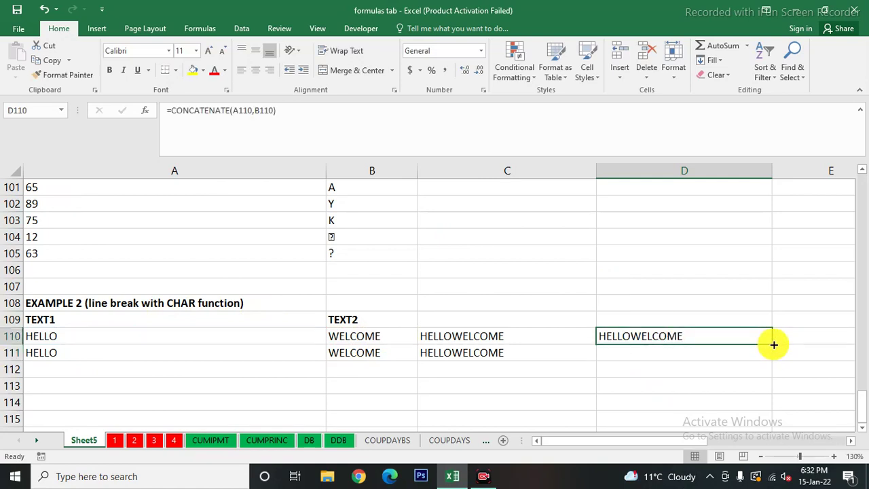
{"action": "left_click_drag", "start_coordinate": [773, 344], "coordinate": [769, 359]}
{"action": "left_click", "coordinate": [656, 403]}
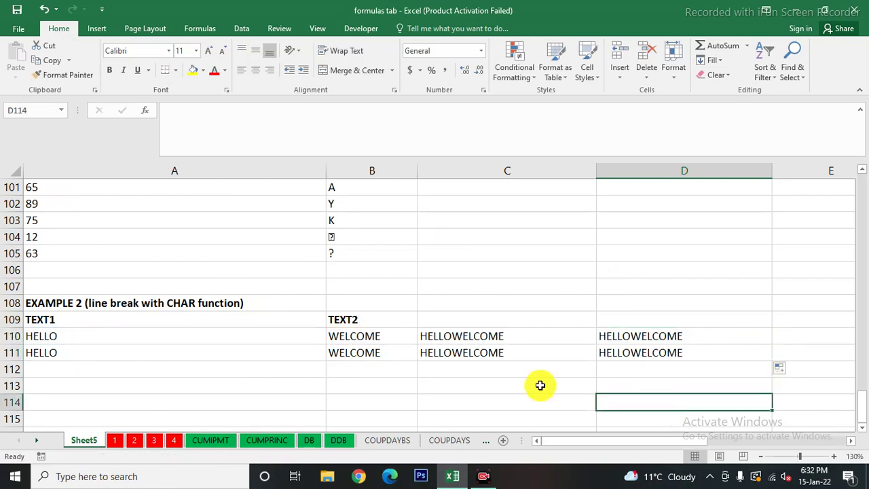
{"action": "left_click", "coordinate": [448, 335]}
{"action": "left_click", "coordinate": [450, 353]}
{"action": "left_click", "coordinate": [652, 334]}
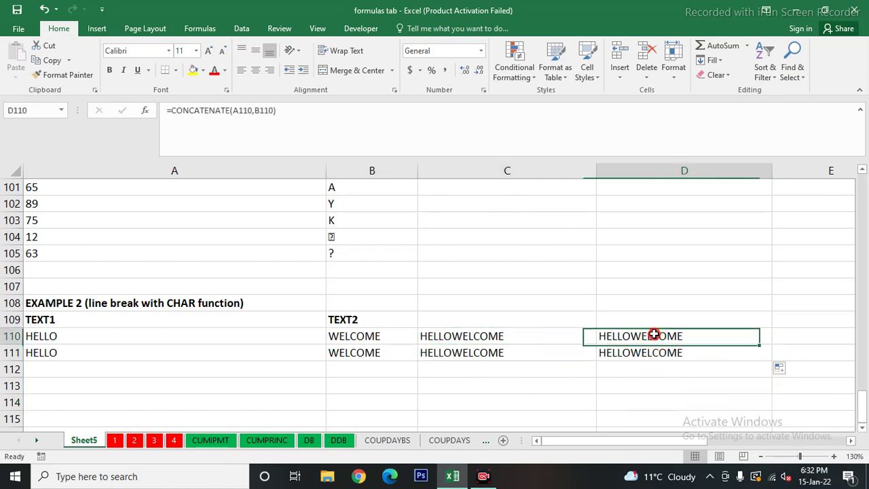
{"action": "left_click", "coordinate": [650, 354]}
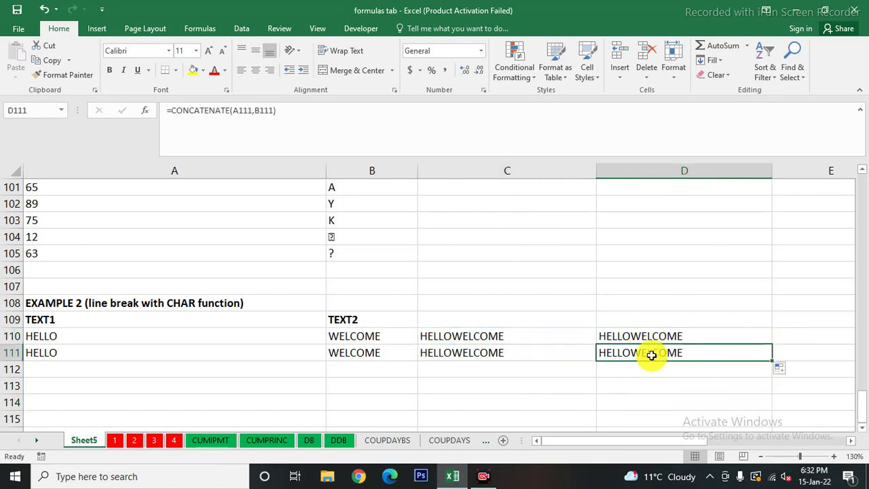
{"action": "left_click", "coordinate": [465, 333]}
{"action": "left_click", "coordinate": [639, 335]}
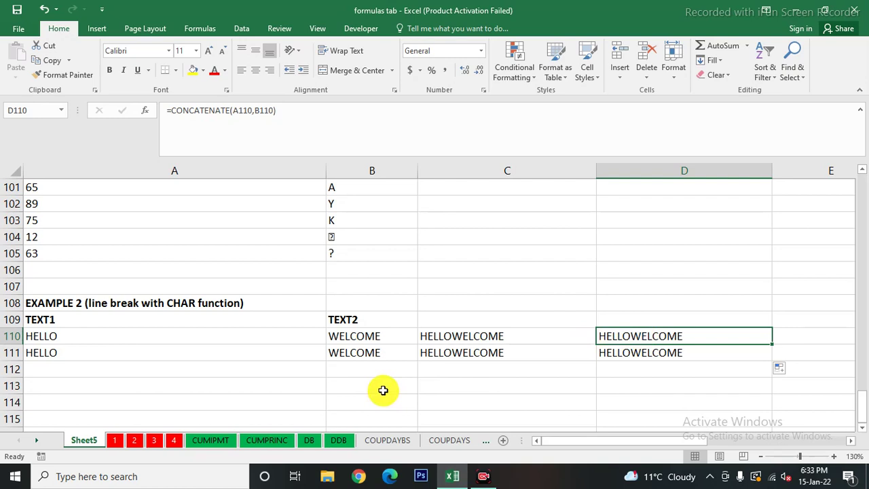
Step: Edit C110 to =A110 & CHAR(10) & B110 to add a line break
{"action": "left_click", "coordinate": [472, 332]}
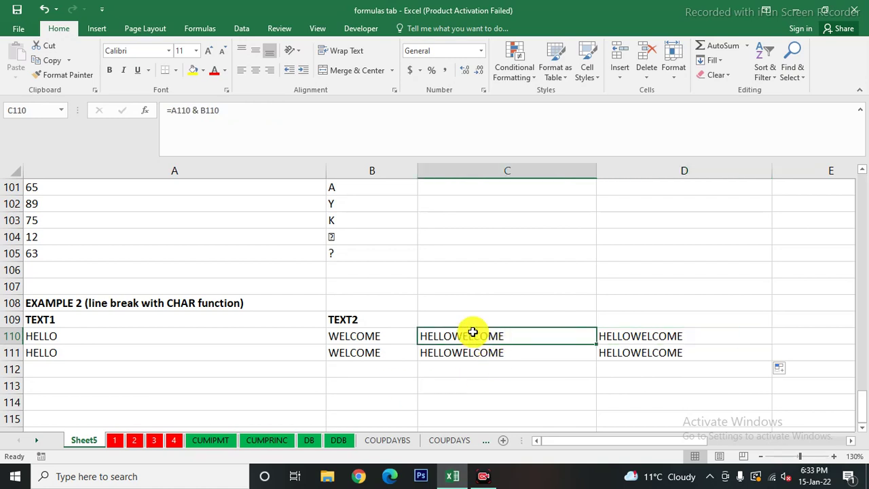
{"action": "key", "text": "F2"}
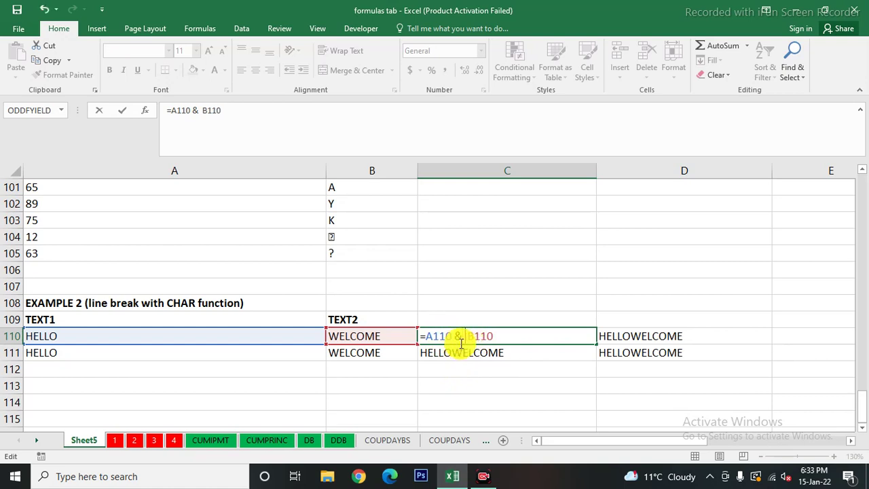
{"action": "type", "text": "CHAR "}
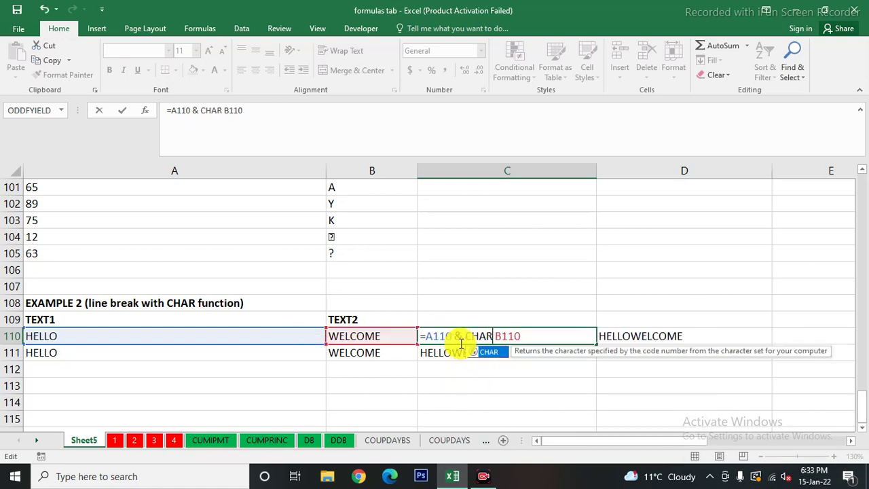
{"action": "type", "text": "(10"}
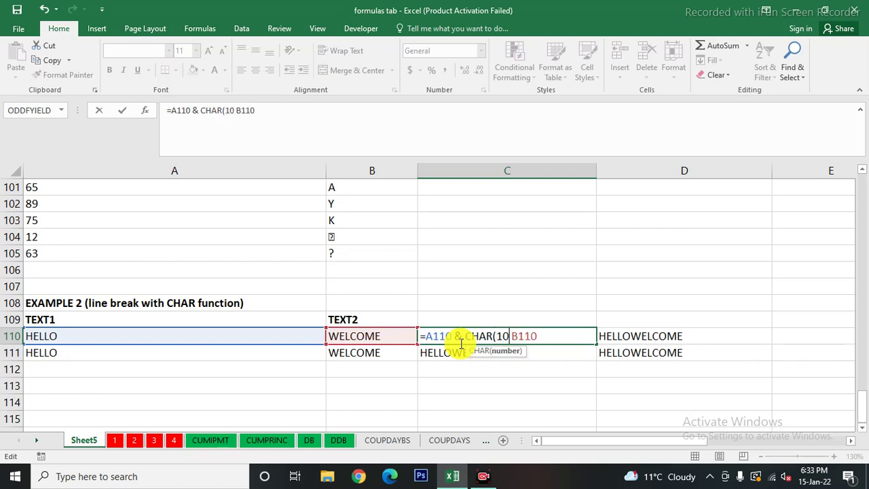
{"action": "type", "text": ")"}
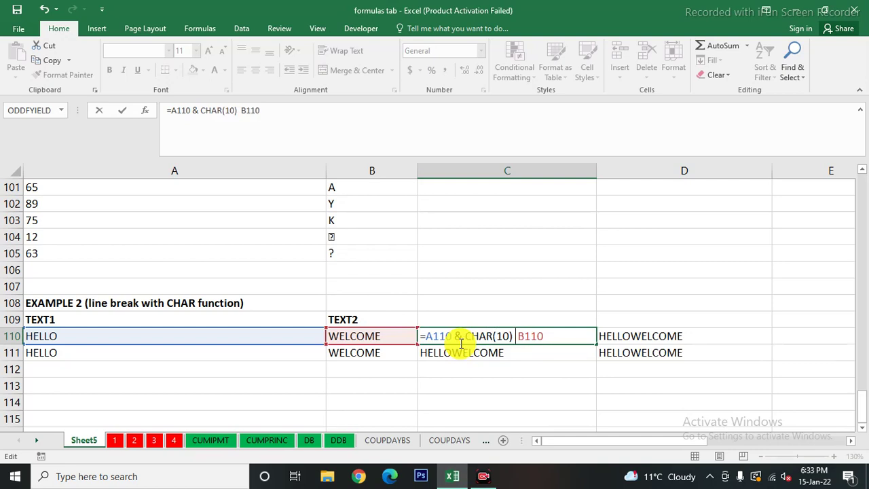
{"action": "type", "text": " &"}
{"action": "key", "text": "Return"}
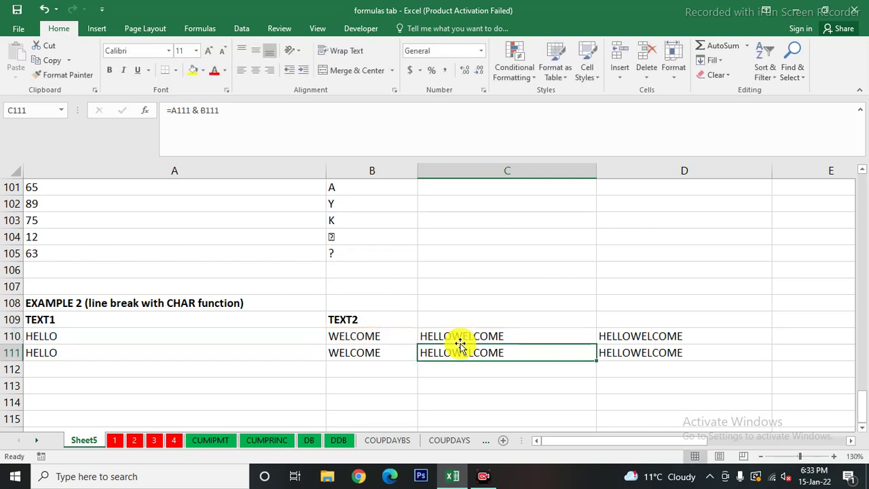
{"action": "left_click", "coordinate": [476, 335]}
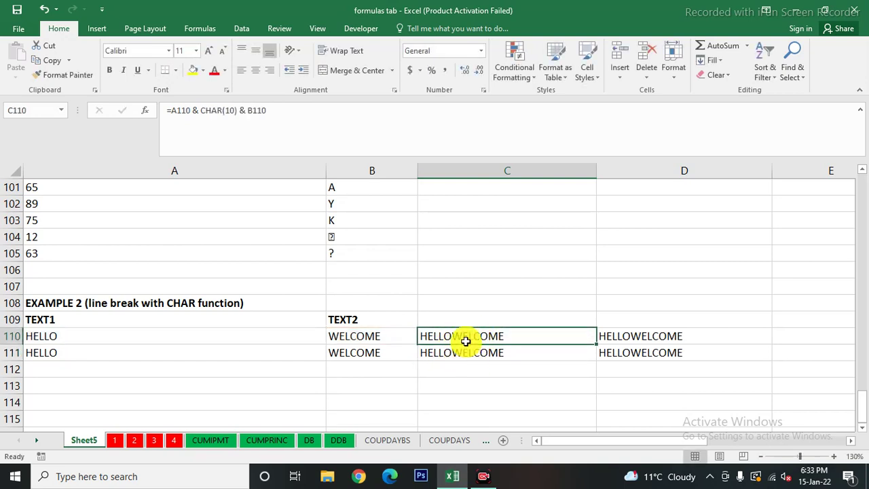
{"action": "left_click", "coordinate": [648, 335]}
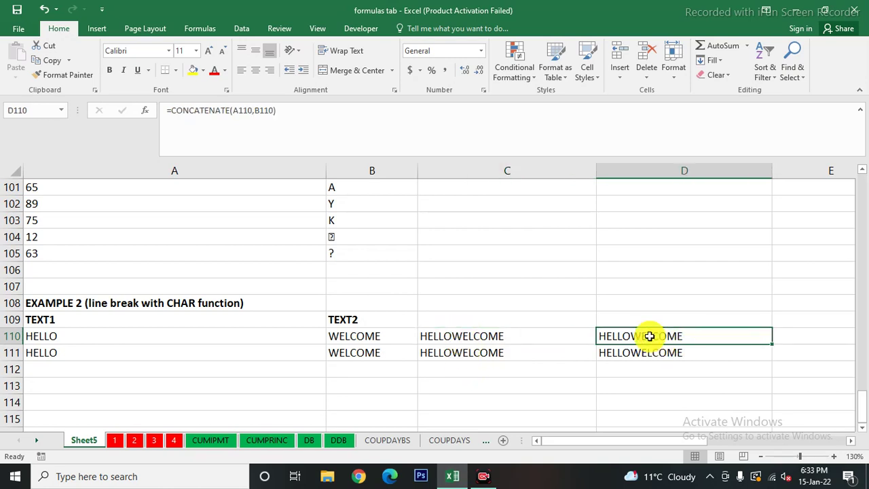
Step: Edit D110 to read =CONCATENATE(A110,CHAR(10),B110)
{"action": "double_click", "coordinate": [648, 336]}
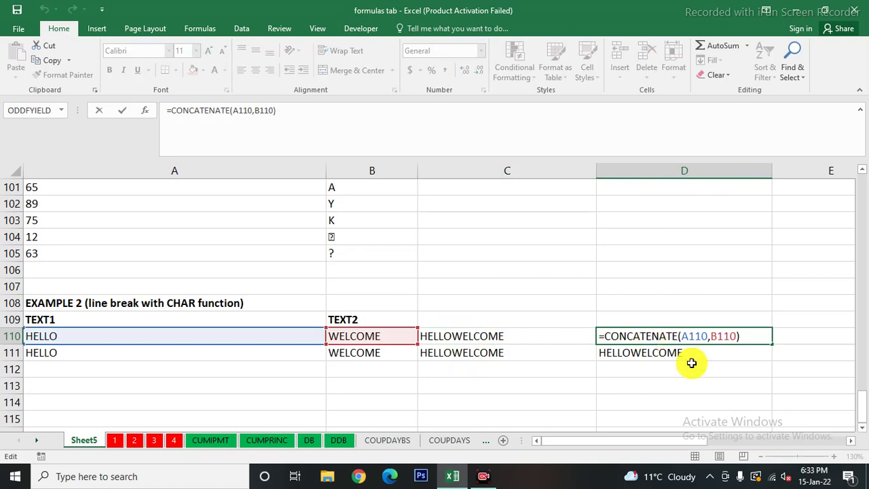
{"action": "left_click", "coordinate": [712, 336]}
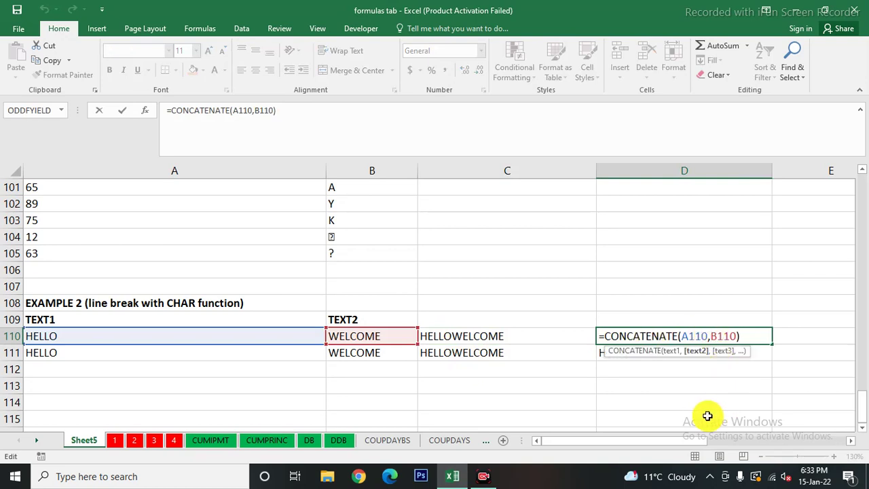
{"action": "type", "text": "CHAR"}
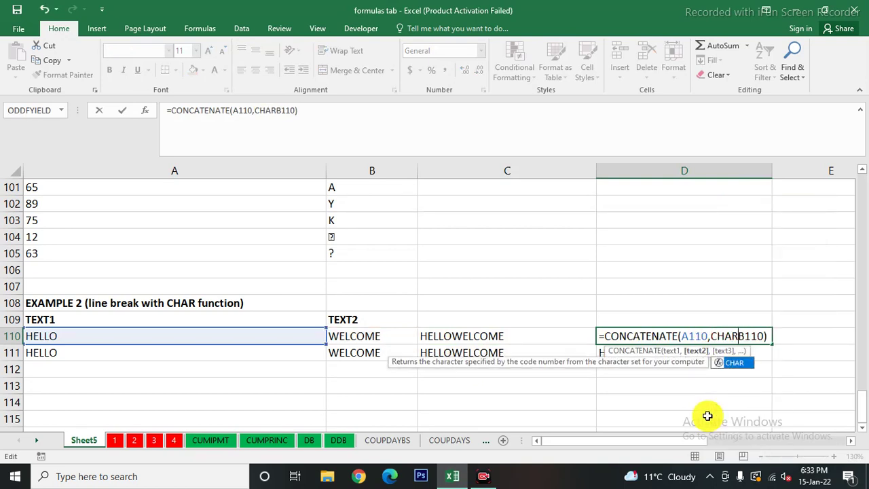
{"action": "type", "text": "(10"}
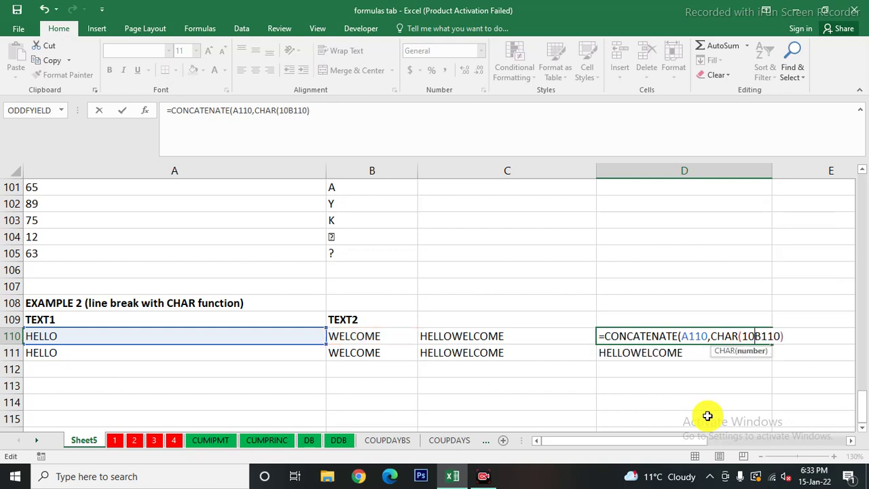
{"action": "type", "text": "),"}
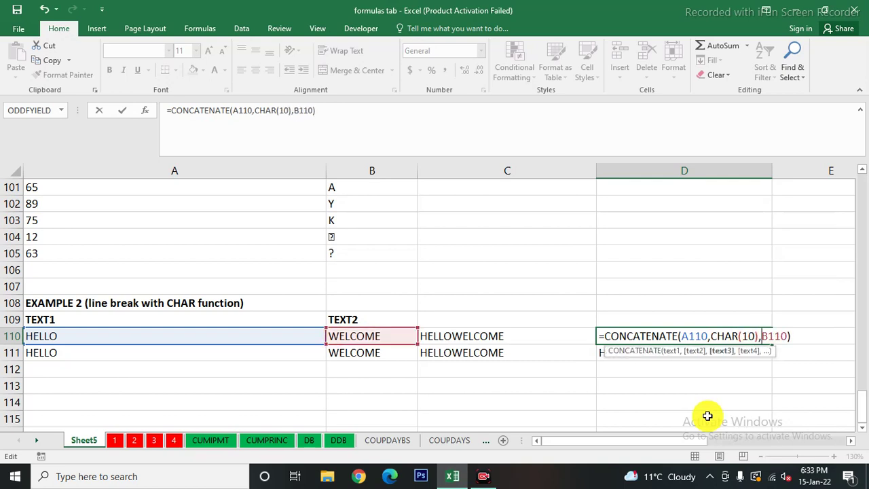
{"action": "key", "text": "Return"}
{"action": "left_click", "coordinate": [692, 335]}
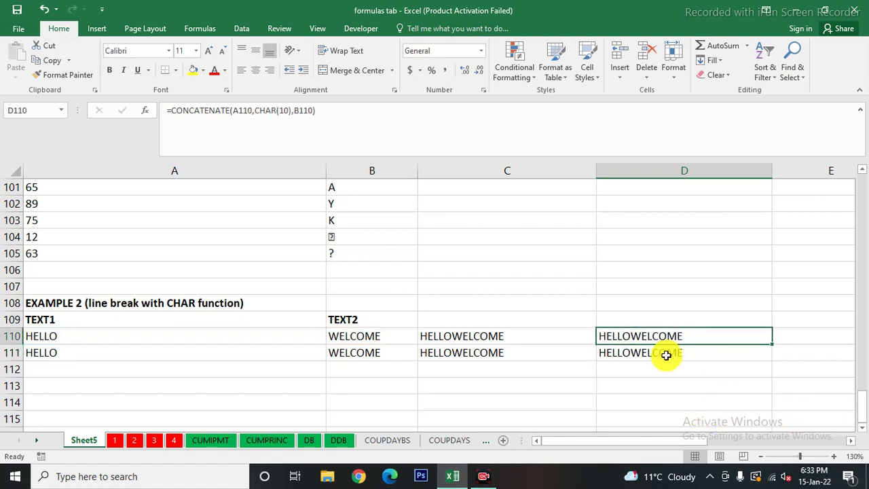
{"action": "left_click", "coordinate": [614, 352]}
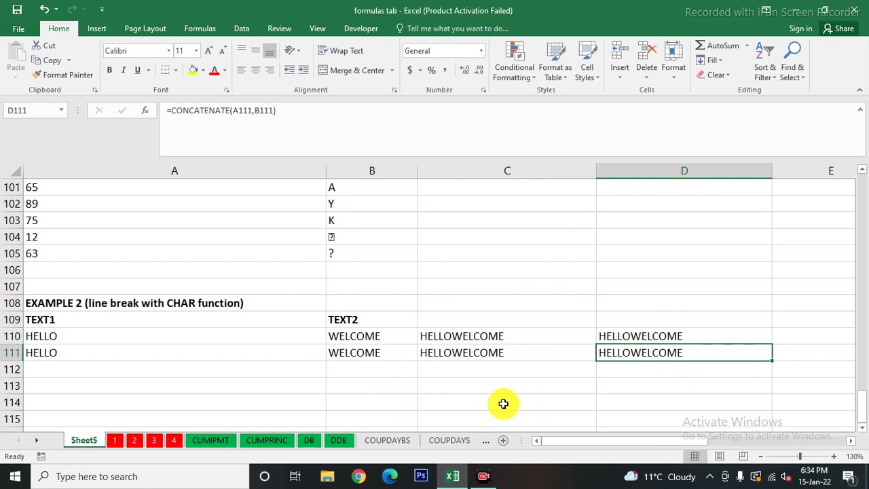
Step: Apply Wrap Text to C110:C111 and D110:D111 so HELLO and WELCOME appear on separate lines
{"action": "left_click", "coordinate": [449, 339]}
{"action": "left_click_drag", "start_coordinate": [449, 339], "coordinate": [450, 353]}
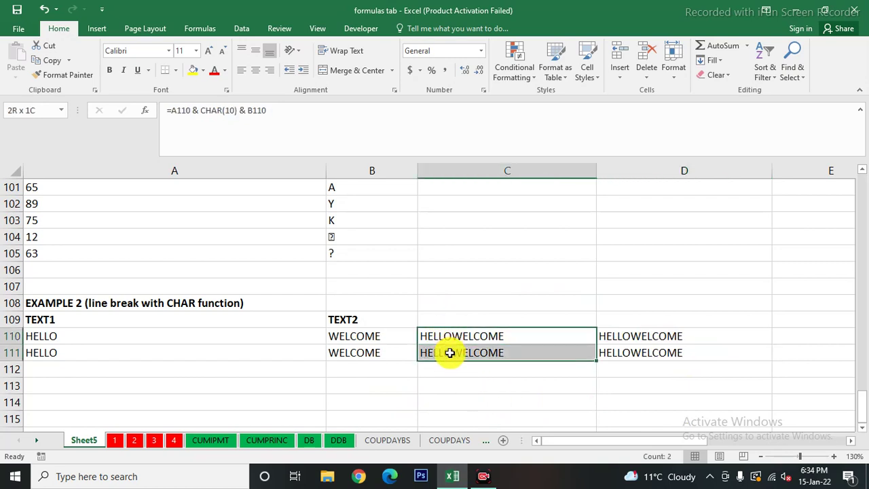
{"action": "left_click", "coordinate": [339, 52]}
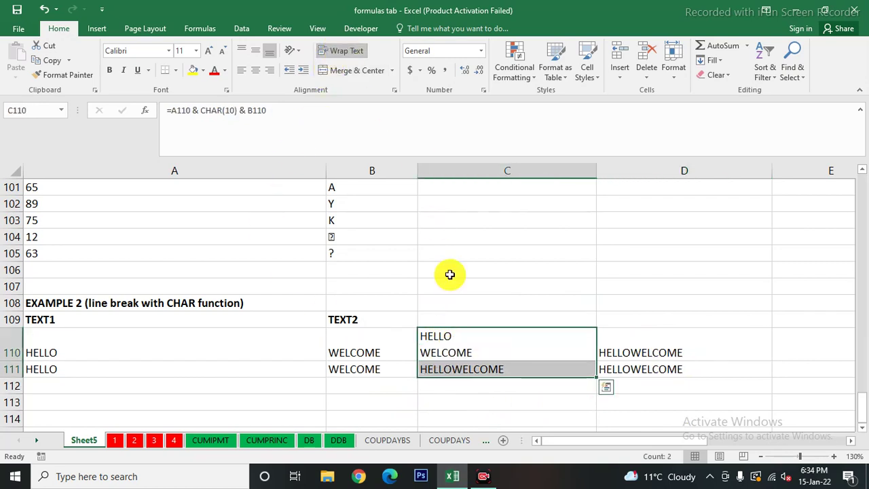
{"action": "left_click", "coordinate": [462, 399]}
{"action": "left_click", "coordinate": [465, 340]}
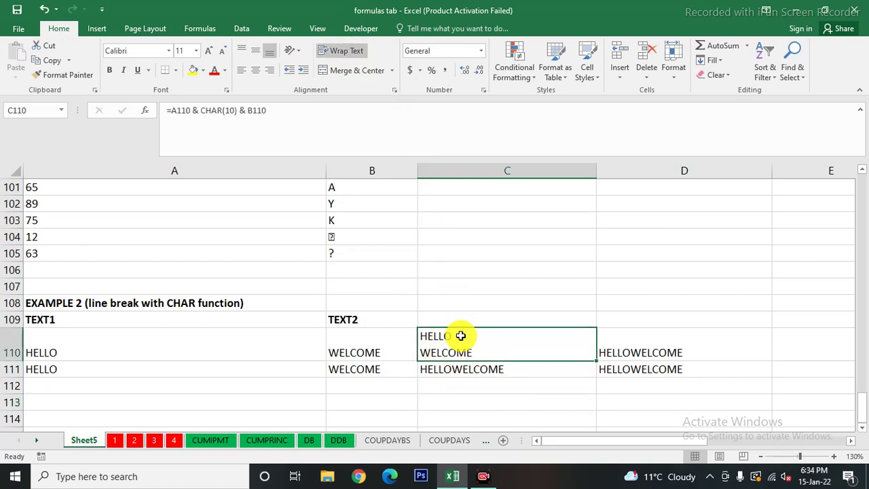
{"action": "left_click", "coordinate": [468, 374]}
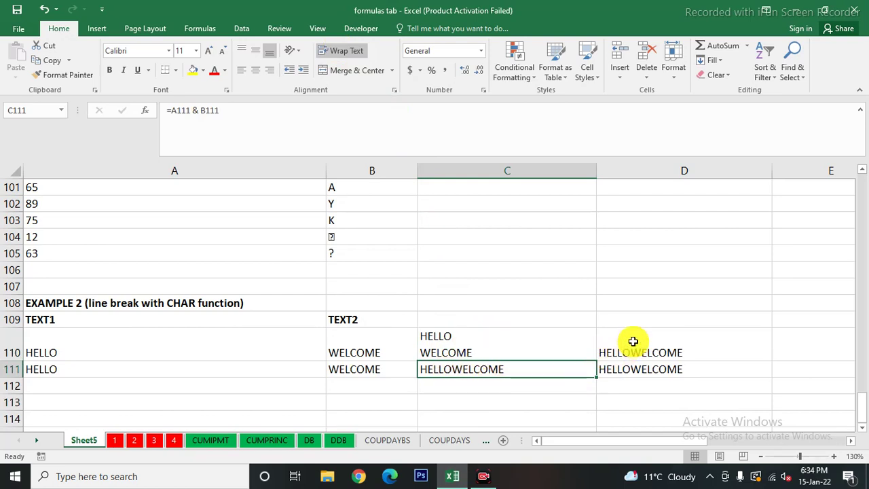
{"action": "left_click_drag", "start_coordinate": [632, 342], "coordinate": [633, 367]}
{"action": "left_click", "coordinate": [353, 51]}
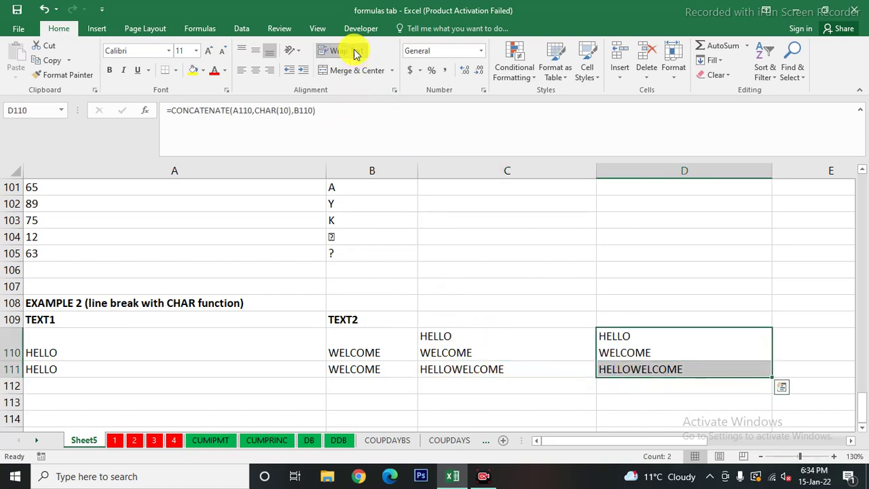
{"action": "left_click", "coordinate": [632, 342]}
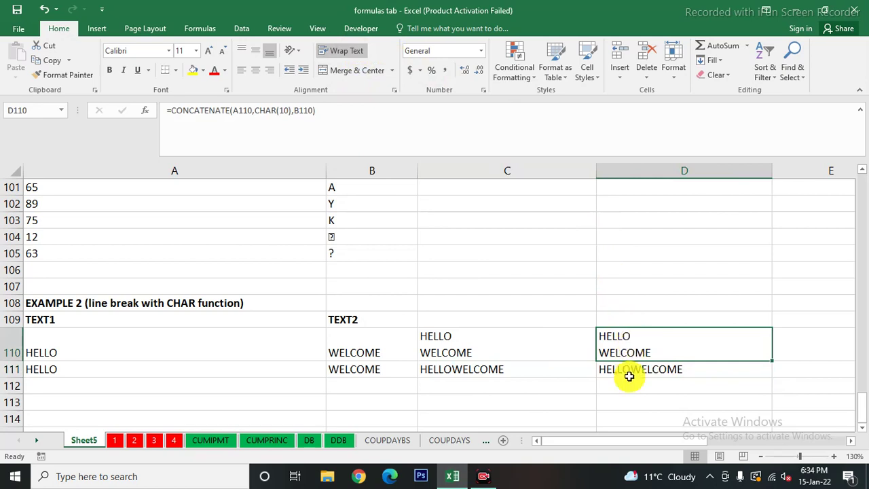
{"action": "left_click", "coordinate": [625, 374]}
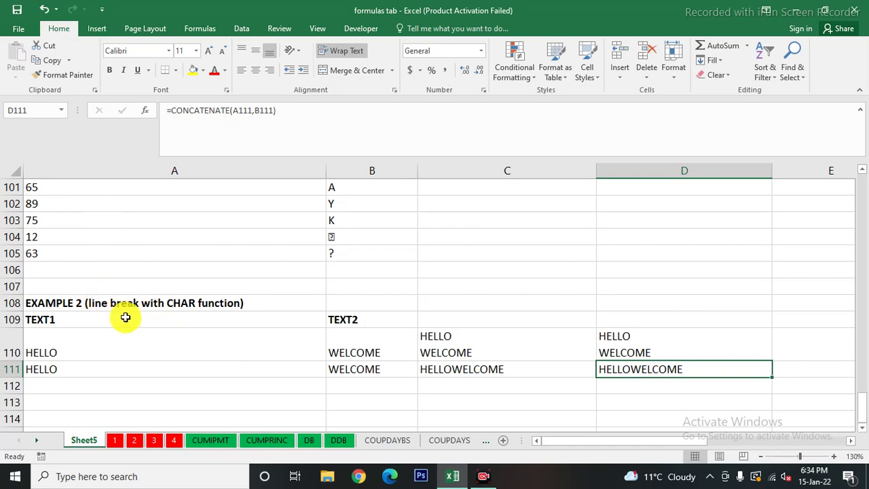
Step: Enter 1 in A114 and 2 in A115, then select both cells
{"action": "scroll", "coordinate": [125, 317], "scroll_direction": "down", "scroll_amount": 3}
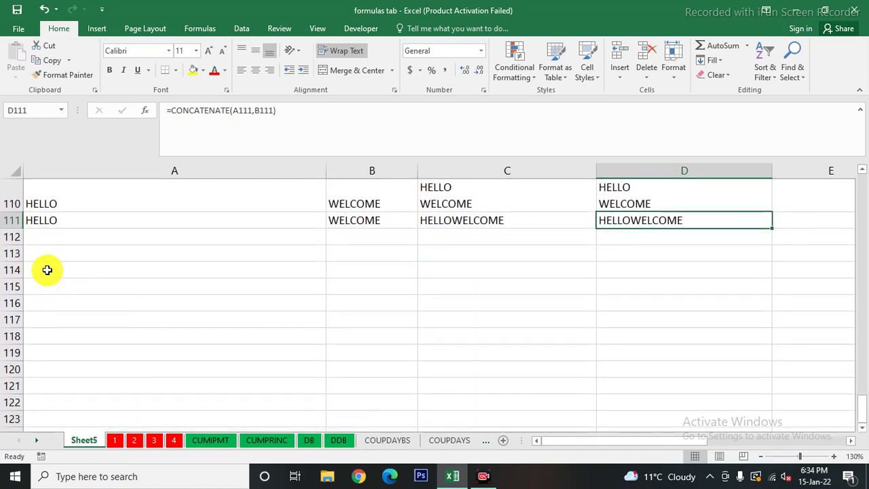
{"action": "left_click", "coordinate": [47, 269]}
{"action": "type", "text": "1"}
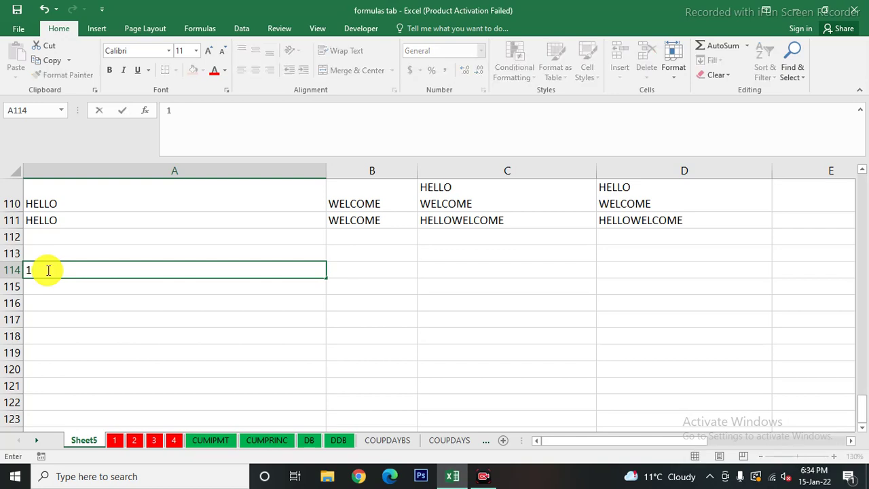
{"action": "key", "text": "Return"}
{"action": "type", "text": "2"}
{"action": "key", "text": "Return"}
{"action": "left_click", "coordinate": [46, 269]}
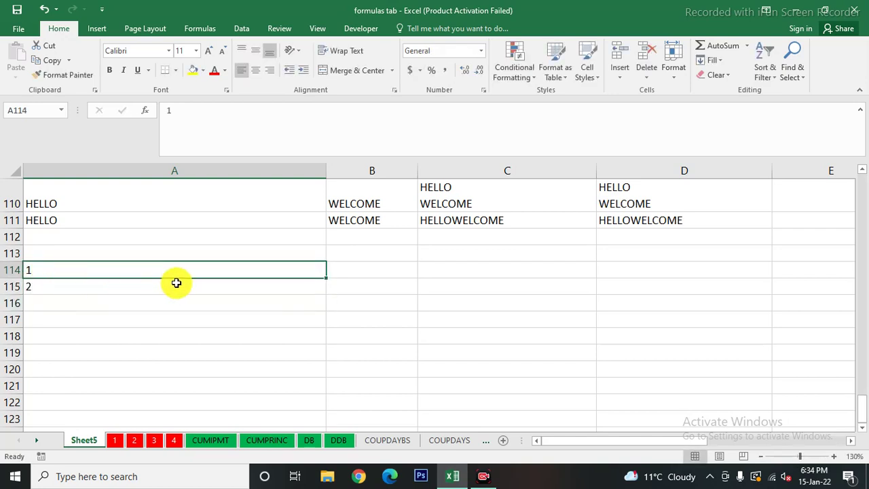
{"action": "left_click_drag", "start_coordinate": [53, 270], "coordinate": [48, 279]}
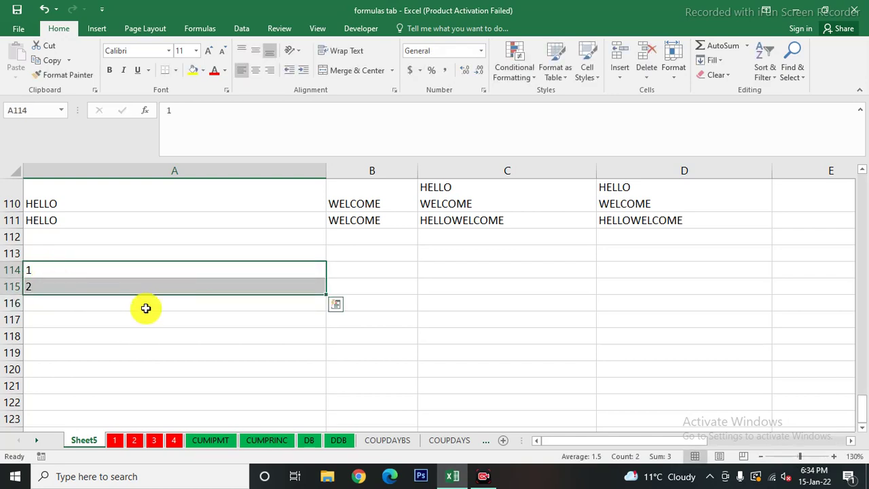
Step: Extend the 1, 2 series down to A288 so it reaches 175
{"action": "mouse_move", "coordinate": [325, 294]}
{"action": "left_mouse_down"}
{"action": "mouse_move", "coordinate": [322, 387]}
{"action": "mouse_move", "coordinate": [81, 380]}
{"action": "left_mouse_up"}
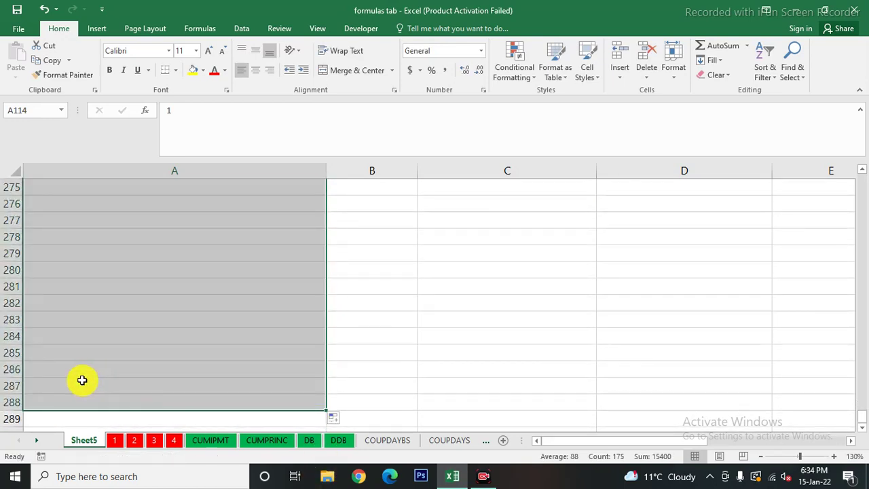
{"action": "left_click", "coordinate": [223, 398]}
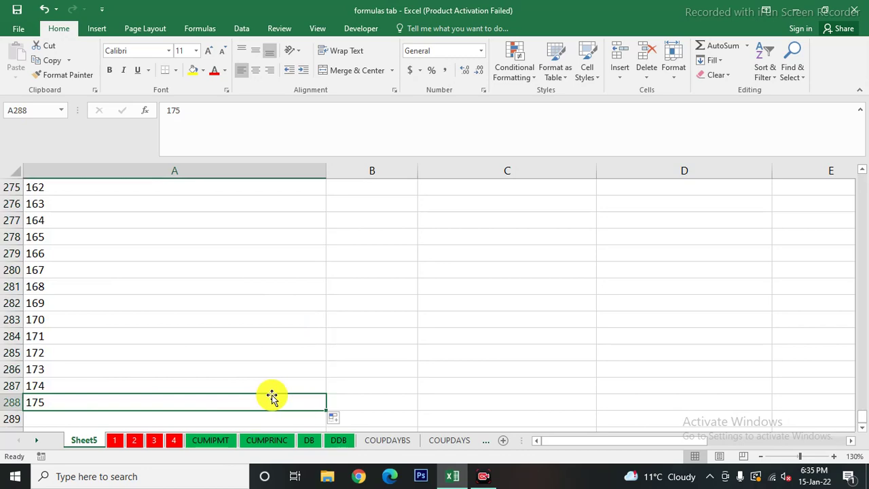
{"action": "scroll", "coordinate": [272, 395], "scroll_direction": "up", "scroll_amount": 4}
{"action": "scroll", "coordinate": [272, 395], "scroll_direction": "up", "scroll_amount": 8}
{"action": "scroll", "coordinate": [271, 395], "scroll_direction": "up", "scroll_amount": 6}
{"action": "scroll", "coordinate": [271, 395], "scroll_direction": "up", "scroll_amount": 8}
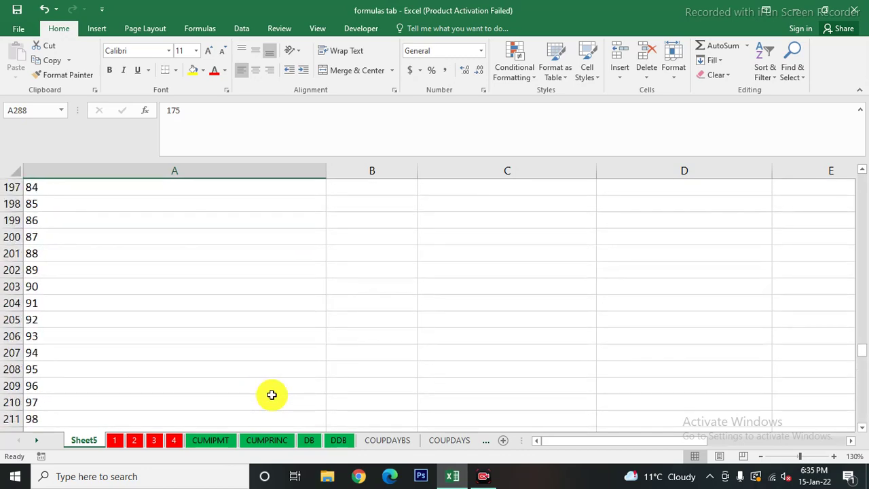
{"action": "scroll", "coordinate": [271, 395], "scroll_direction": "up", "scroll_amount": 9}
{"action": "scroll", "coordinate": [271, 395], "scroll_direction": "up", "scroll_amount": 7}
{"action": "scroll", "coordinate": [272, 395], "scroll_direction": "up", "scroll_amount": 6}
{"action": "scroll", "coordinate": [272, 394], "scroll_direction": "up", "scroll_amount": 9}
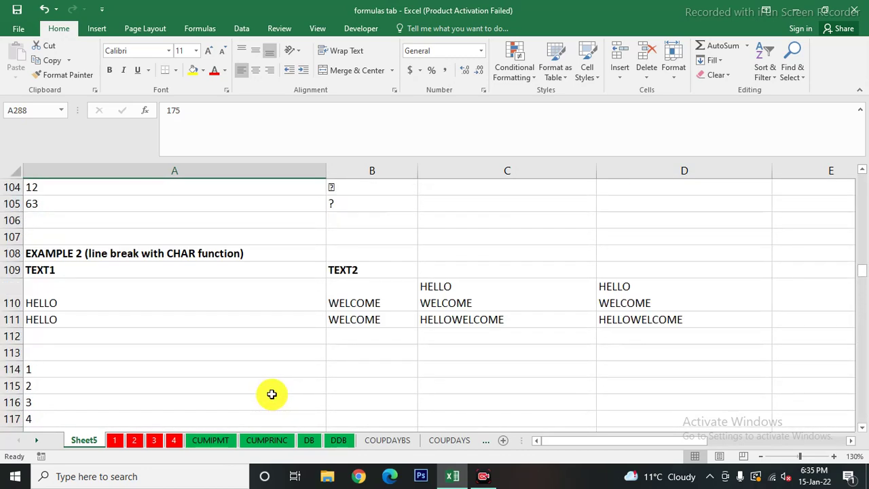
{"action": "scroll", "coordinate": [271, 395], "scroll_direction": "up", "scroll_amount": 2}
{"action": "scroll", "coordinate": [271, 395], "scroll_direction": "down", "scroll_amount": 5}
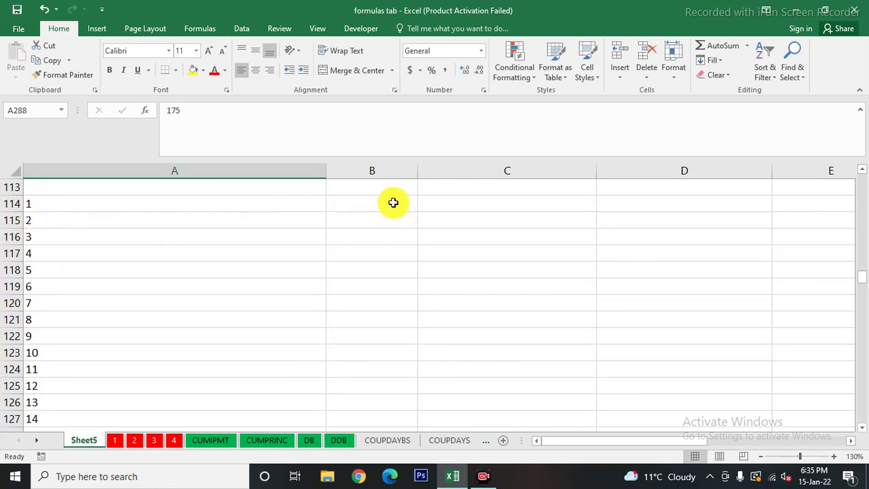
Step: Enter =CHAR(A114) in B114 and fill it down the whole code list
{"action": "left_click", "coordinate": [365, 202]}
{"action": "type", "text": "=C"}
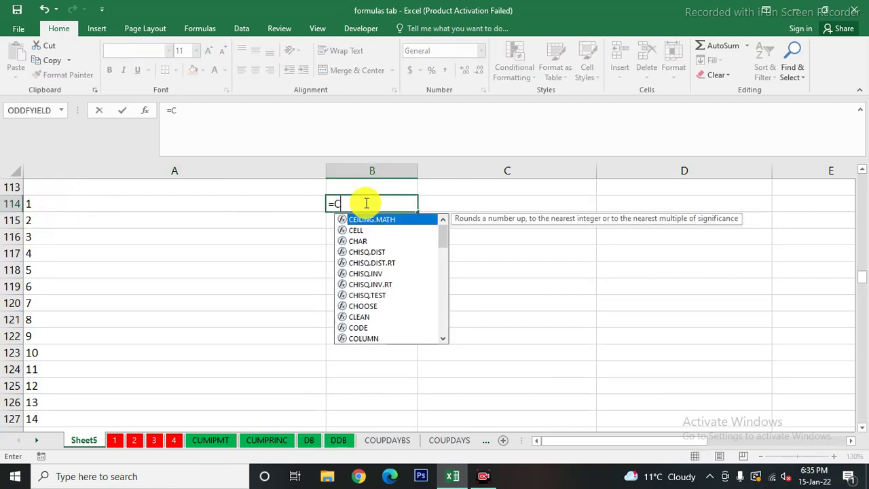
{"action": "type", "text": "HAR"}
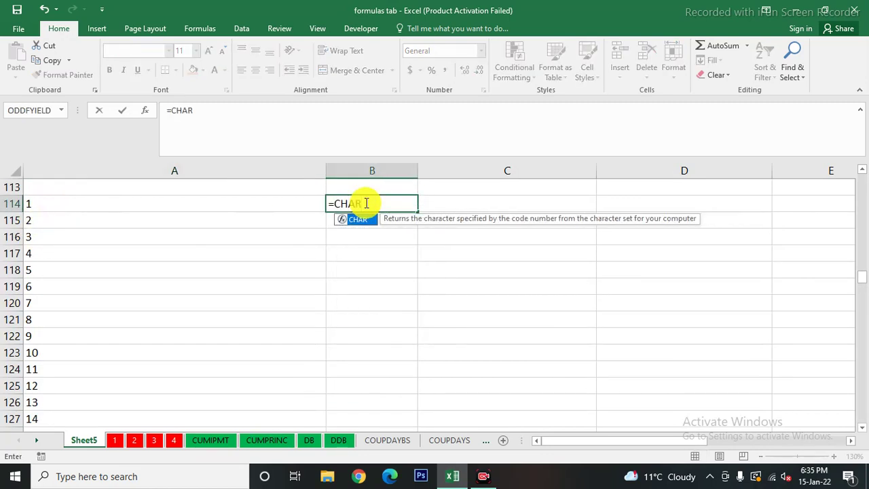
{"action": "type", "text": "("}
{"action": "left_click", "coordinate": [51, 204]}
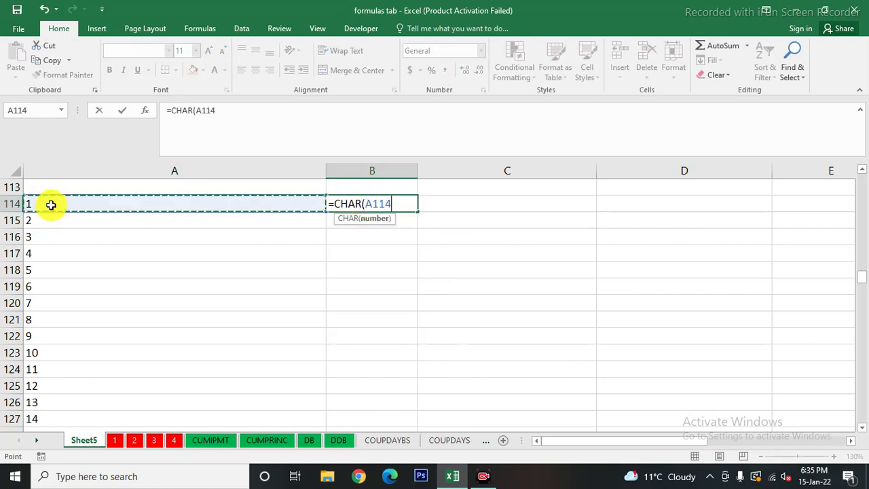
{"action": "type", "text": ")"}
{"action": "key", "text": "Return"}
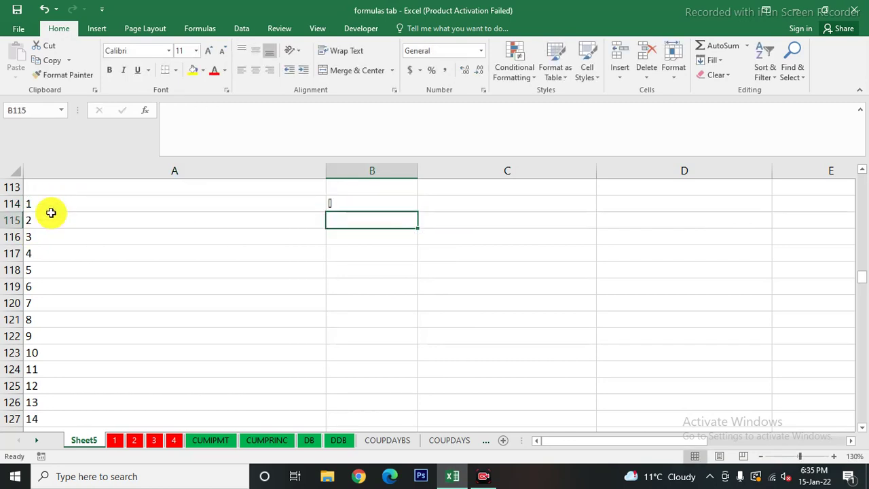
{"action": "left_click", "coordinate": [358, 205]}
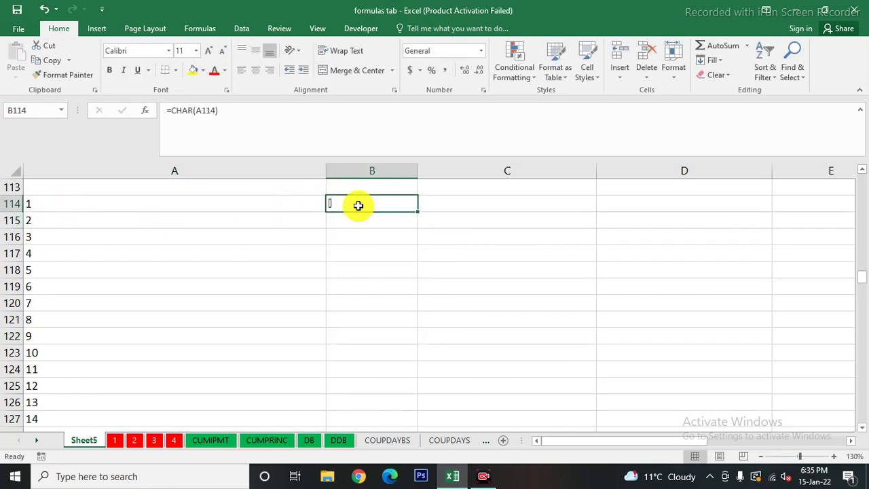
{"action": "double_click", "coordinate": [417, 210]}
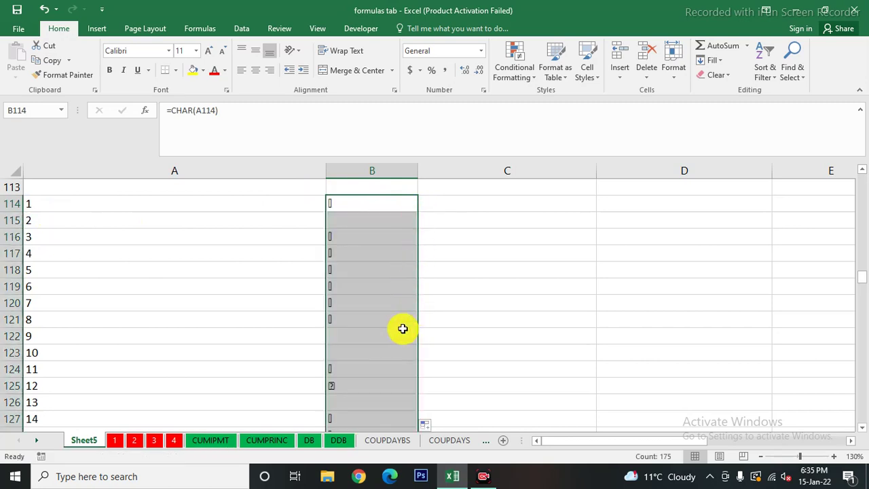
Step: Inspect the CHAR results for low codes 2 through 13, including blanks for 9, 10 and 13
{"action": "left_click", "coordinate": [345, 221]}
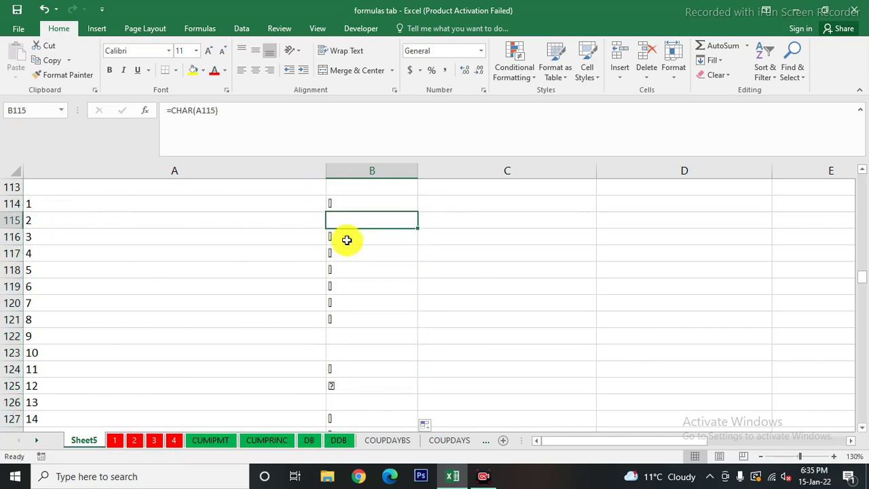
{"action": "left_click", "coordinate": [345, 237]}
{"action": "left_click", "coordinate": [335, 254]}
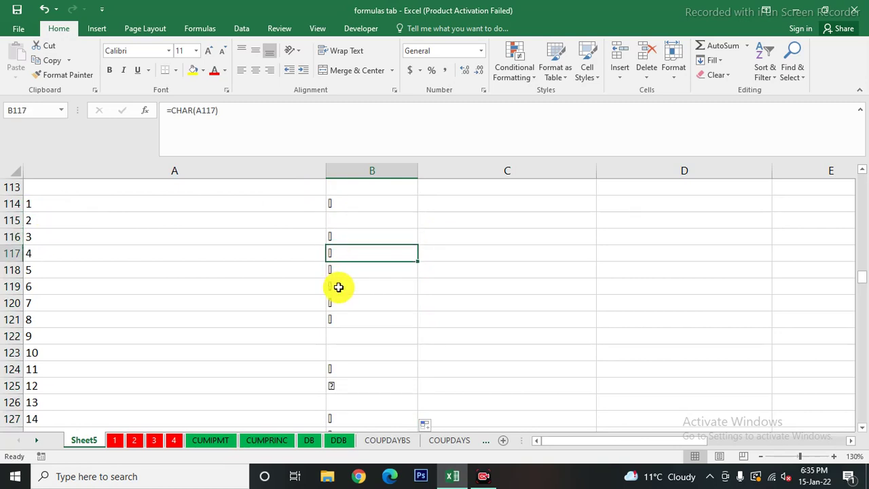
{"action": "left_click", "coordinate": [349, 335]}
{"action": "left_click", "coordinate": [363, 369]}
{"action": "left_click", "coordinate": [370, 397]}
{"action": "left_click", "coordinate": [337, 383]}
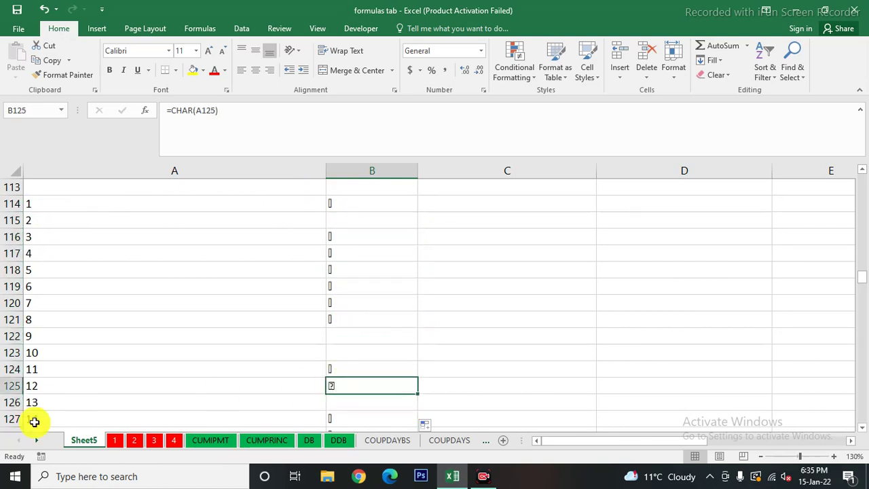
{"action": "left_click", "coordinate": [34, 386]}
{"action": "left_click", "coordinate": [44, 347]}
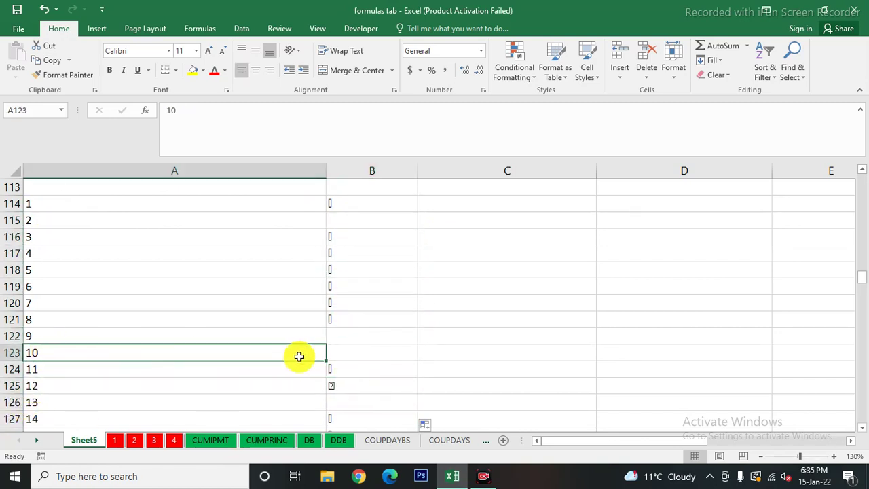
{"action": "left_click", "coordinate": [346, 349]}
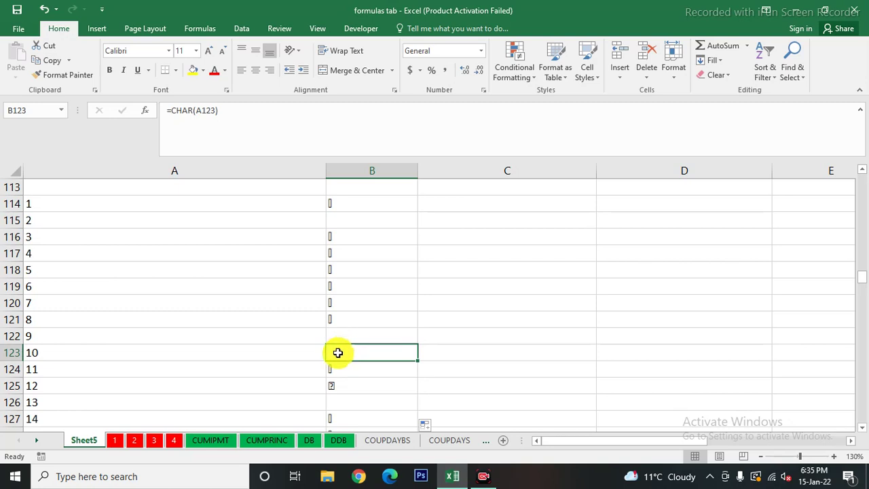
{"action": "left_click", "coordinate": [341, 334]}
{"action": "left_click", "coordinate": [348, 354]}
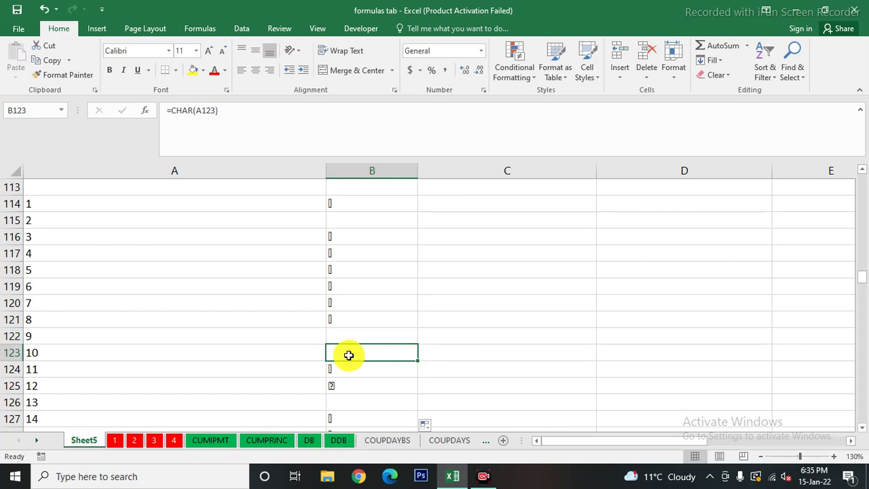
{"action": "left_click", "coordinate": [336, 337]}
{"action": "left_click", "coordinate": [349, 220]}
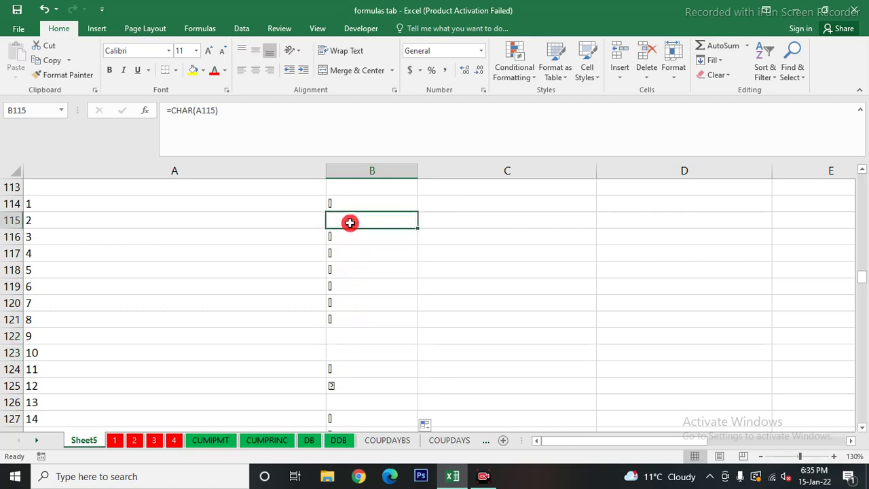
{"action": "scroll", "coordinate": [359, 351], "scroll_direction": "down", "scroll_amount": 1}
{"action": "scroll", "coordinate": [359, 352], "scroll_direction": "down", "scroll_amount": 5}
{"action": "scroll", "coordinate": [360, 352], "scroll_direction": "down", "scroll_amount": 4}
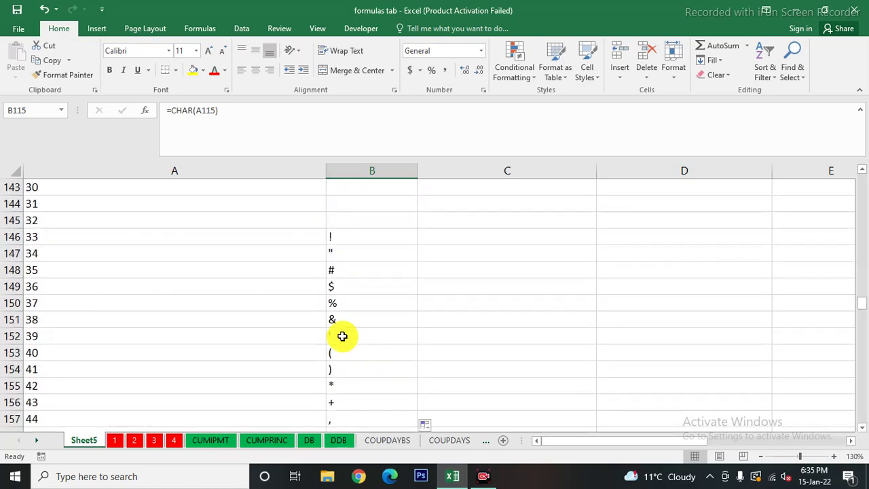
{"action": "scroll", "coordinate": [347, 367], "scroll_direction": "down", "scroll_amount": 1}
{"action": "scroll", "coordinate": [348, 374], "scroll_direction": "down", "scroll_amount": 3}
{"action": "scroll", "coordinate": [348, 375], "scroll_direction": "down", "scroll_amount": 3}
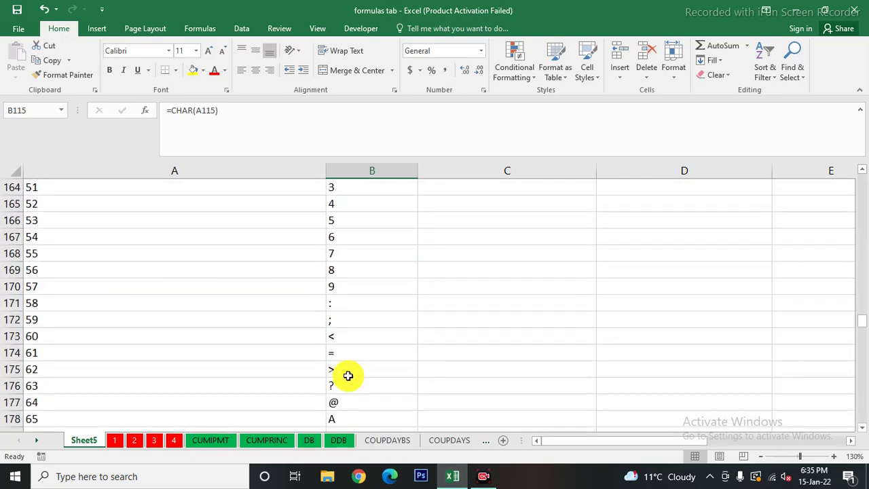
{"action": "scroll", "coordinate": [348, 375], "scroll_direction": "down", "scroll_amount": 3}
{"action": "scroll", "coordinate": [347, 376], "scroll_direction": "down", "scroll_amount": 3}
{"action": "scroll", "coordinate": [347, 376], "scroll_direction": "down", "scroll_amount": 6}
{"action": "scroll", "coordinate": [347, 375], "scroll_direction": "down", "scroll_amount": 5}
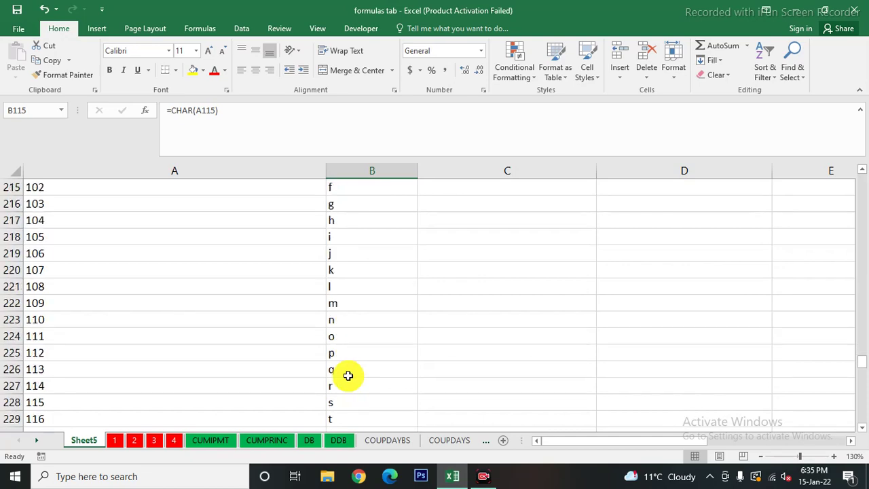
{"action": "scroll", "coordinate": [347, 375], "scroll_direction": "down", "scroll_amount": 5}
{"action": "scroll", "coordinate": [348, 376], "scroll_direction": "down", "scroll_amount": 2}
{"action": "scroll", "coordinate": [347, 375], "scroll_direction": "down", "scroll_amount": 4}
{"action": "scroll", "coordinate": [347, 376], "scroll_direction": "down", "scroll_amount": 3}
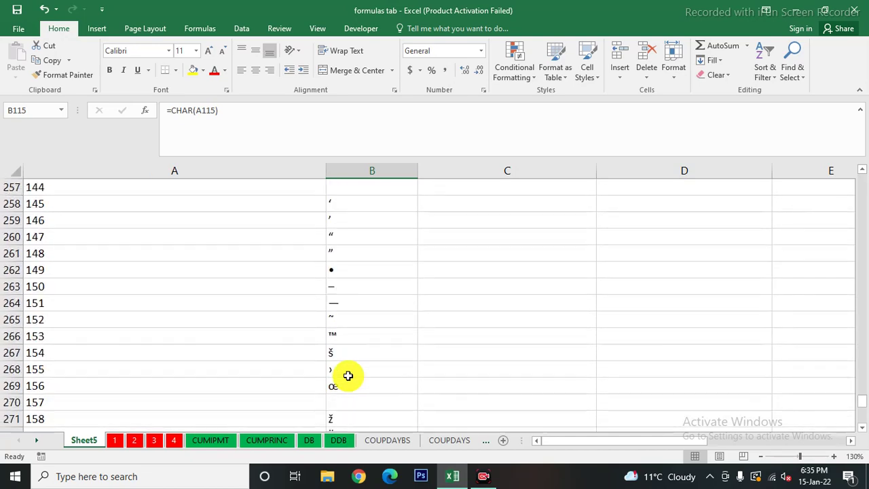
{"action": "scroll", "coordinate": [347, 375], "scroll_direction": "down", "scroll_amount": 4}
{"action": "scroll", "coordinate": [347, 375], "scroll_direction": "down", "scroll_amount": 4}
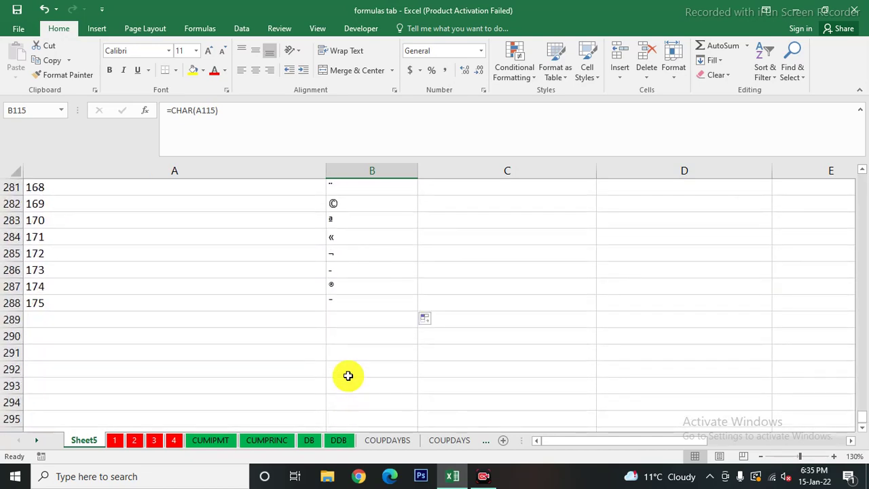